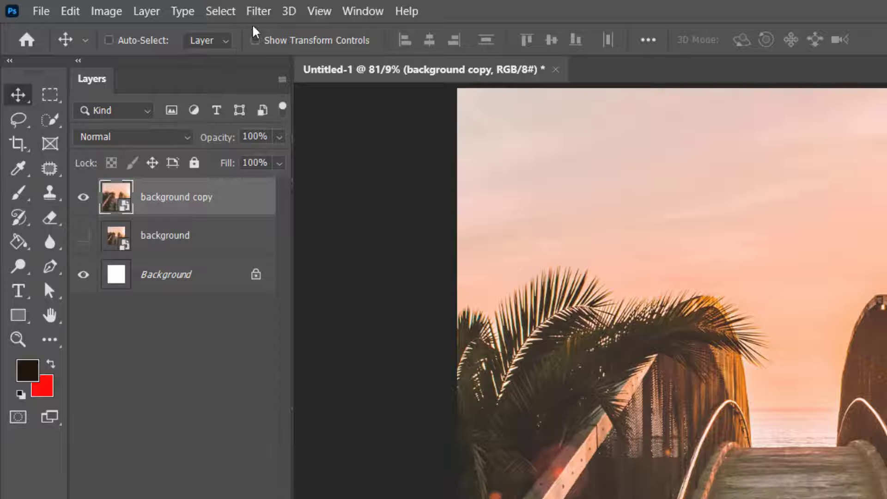
Apply the Camera Raw Filter to the background copy layer with Sharpening set to 140.
click(259, 12)
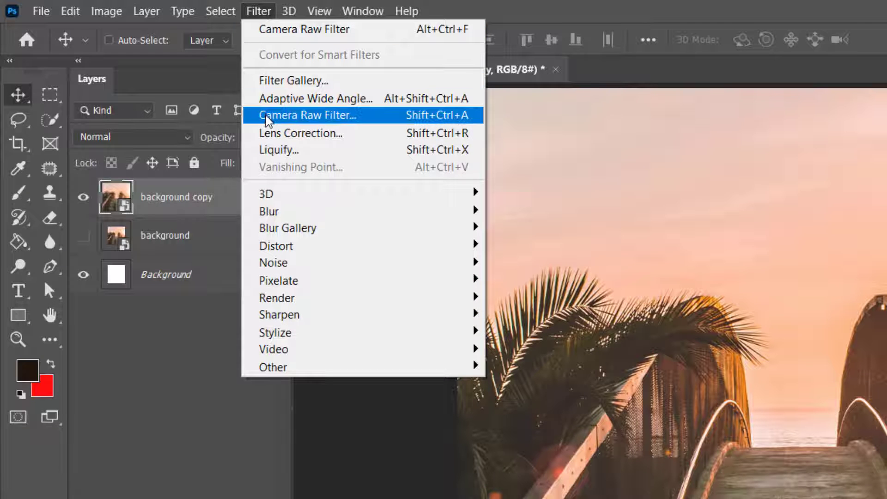
click(394, 122)
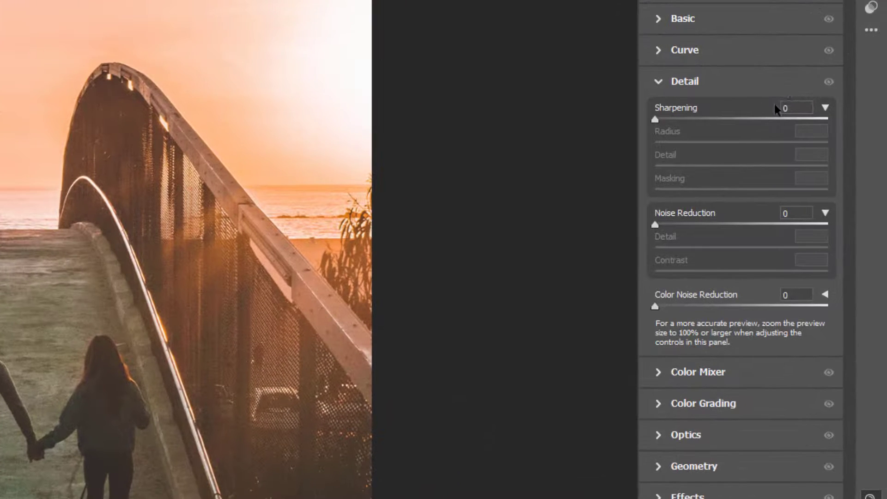
click(825, 181)
drag(781, 106, 750, 112)
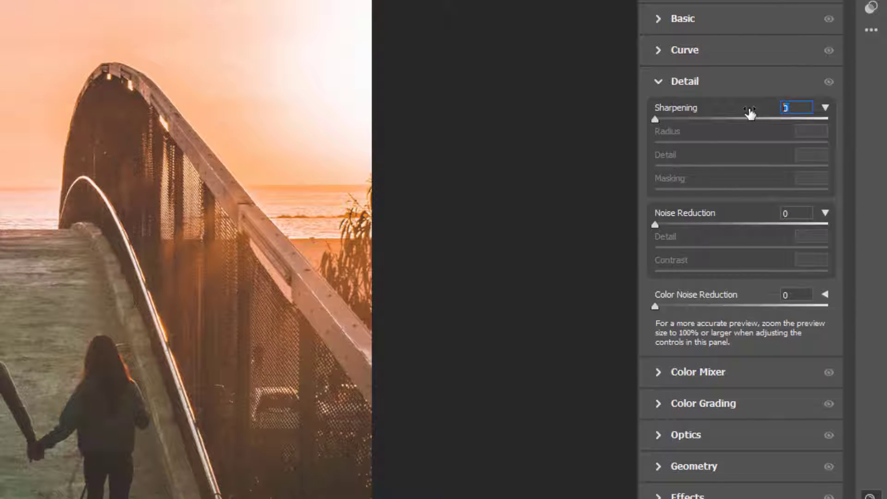
text(14)
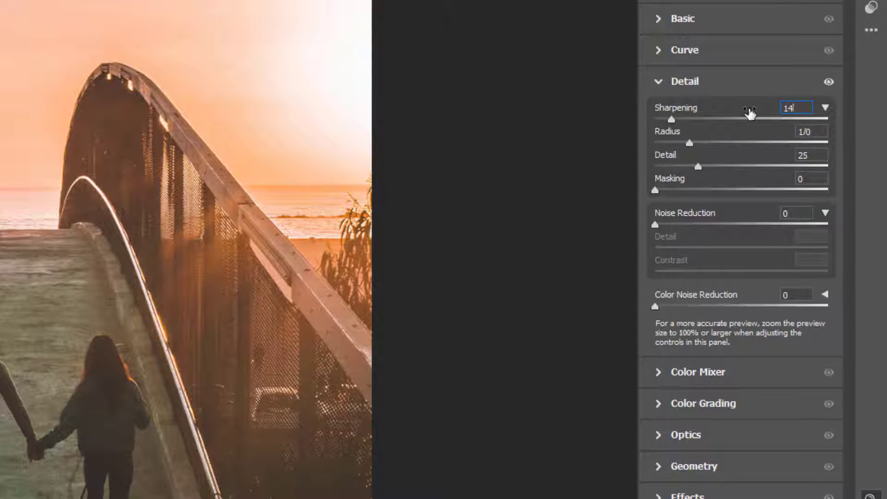
text(0)
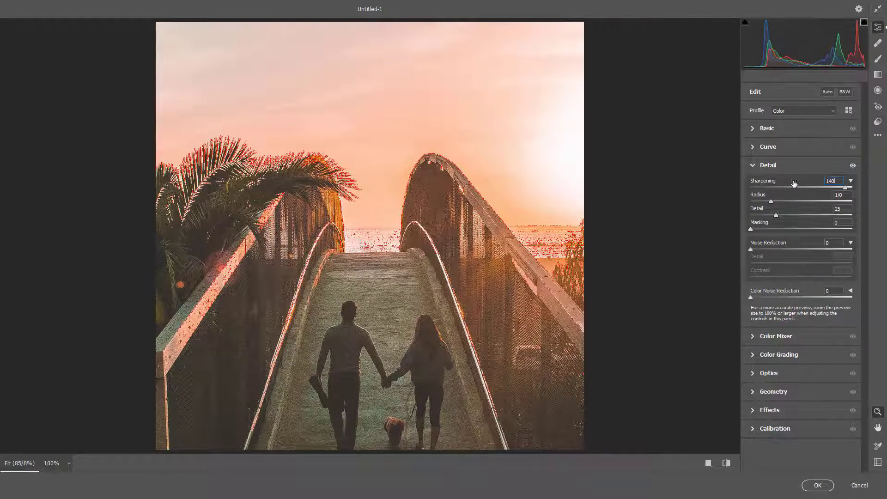
click(752, 166)
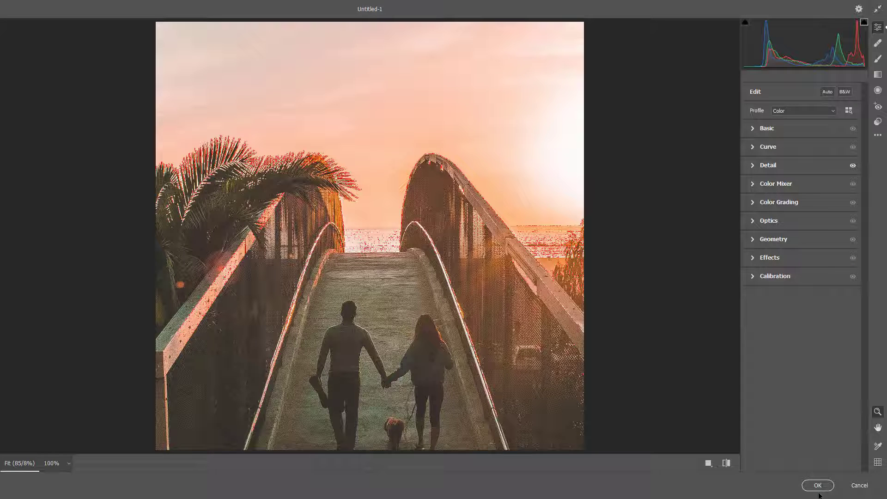
click(817, 486)
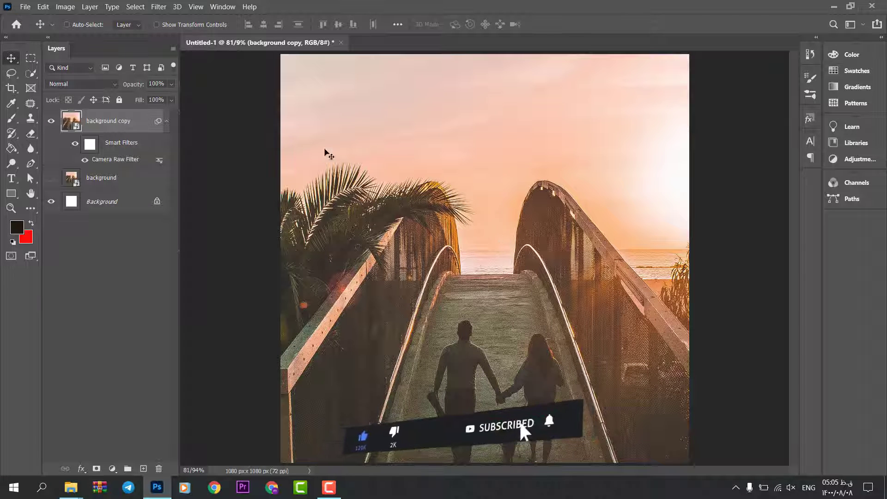
Apply the Reduce Noise filter to the background copy layer with Strength 10 and the other three values at 0%.
click(158, 6)
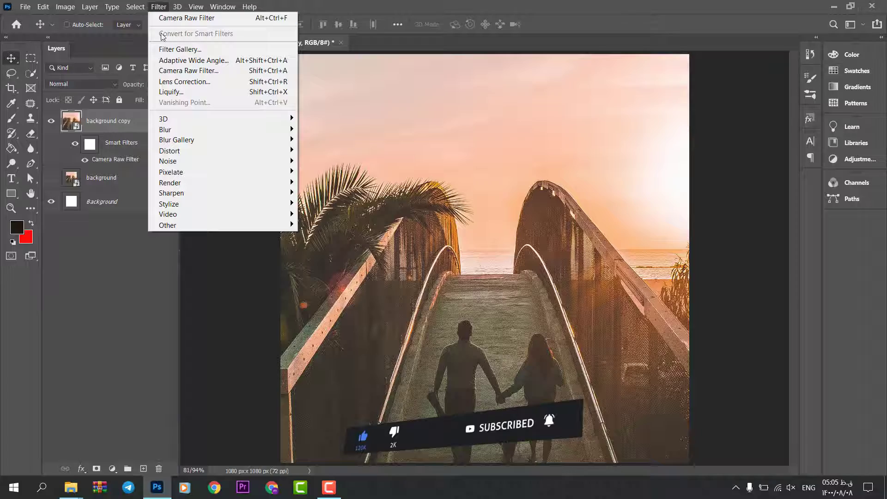
mouse_move(269, 163)
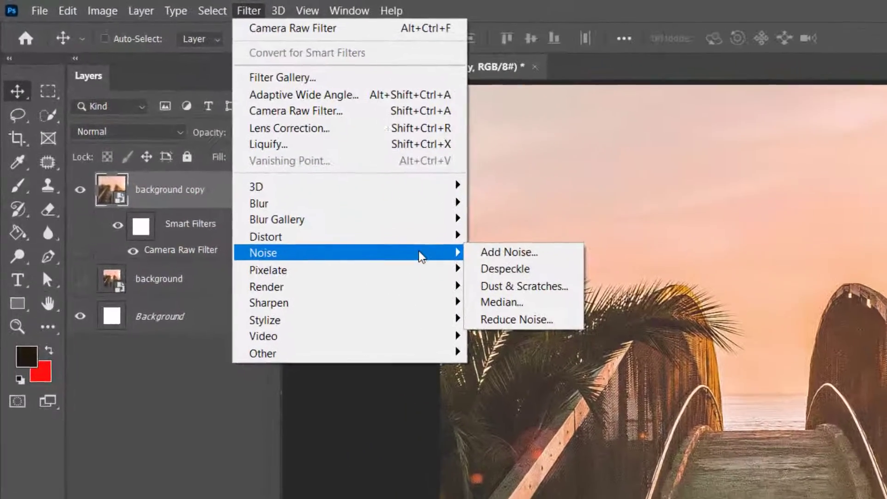
click(517, 319)
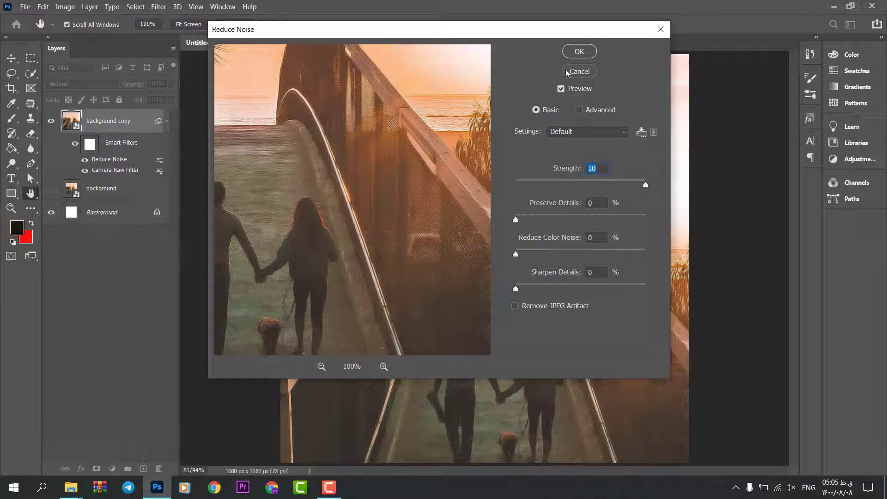
click(579, 51)
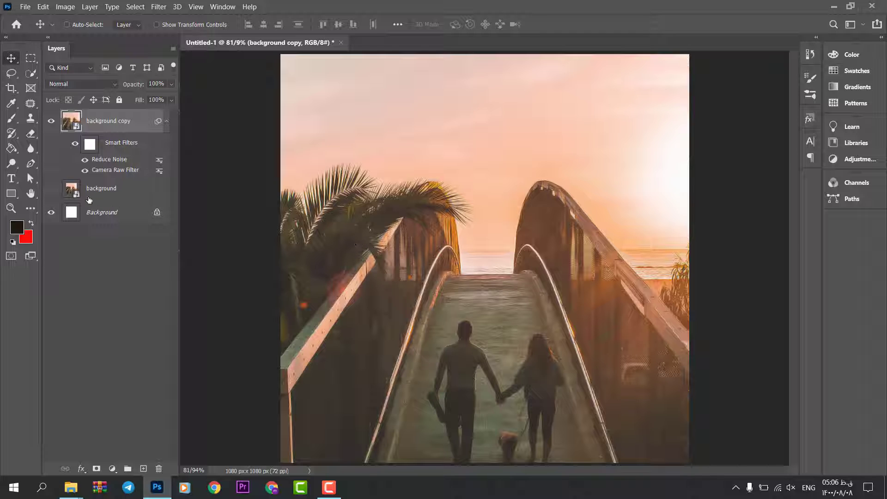
Toggle the background copy layer's visibility to compare the filtered image with the original background layer.
click(51, 122)
click(52, 122)
click(51, 121)
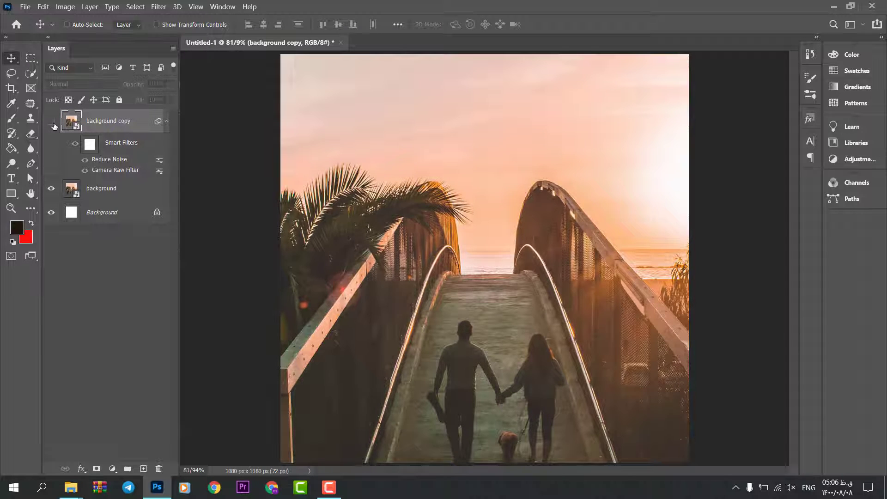
click(53, 124)
click(53, 124)
click(53, 124)
click(53, 123)
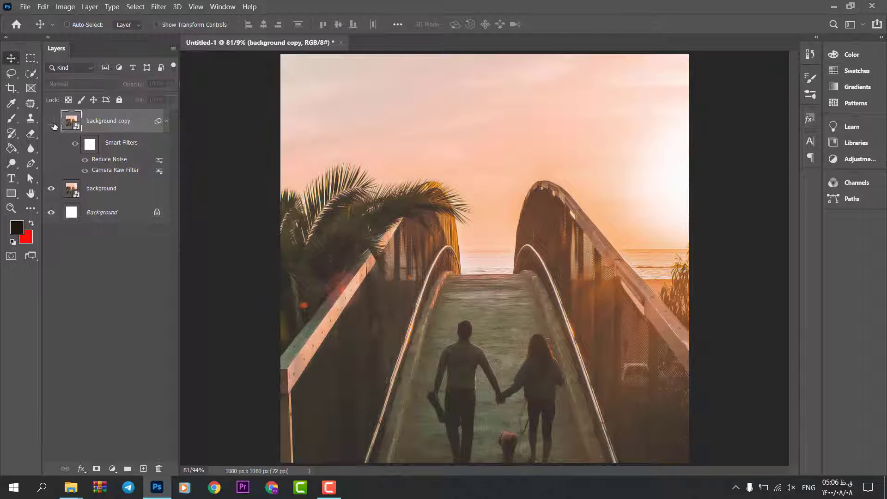
click(53, 123)
Duplicate the background copy layer and apply the Cutout filter with Number of Levels 8, Edge Simplicity 0 and Edge Fidelity 3.
key(ctrl+j)
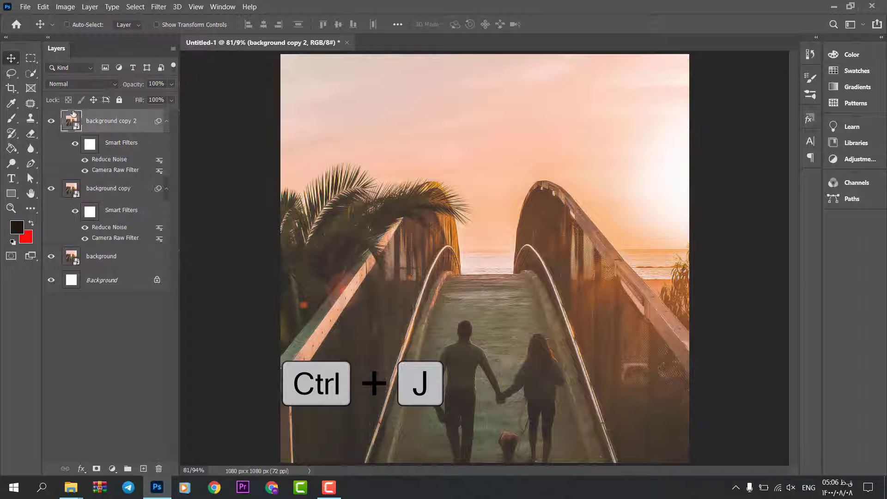
click(165, 8)
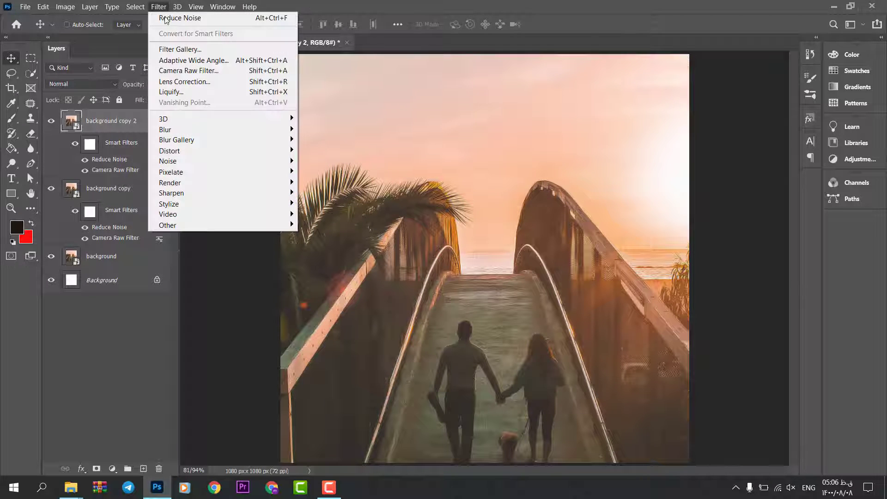
click(190, 50)
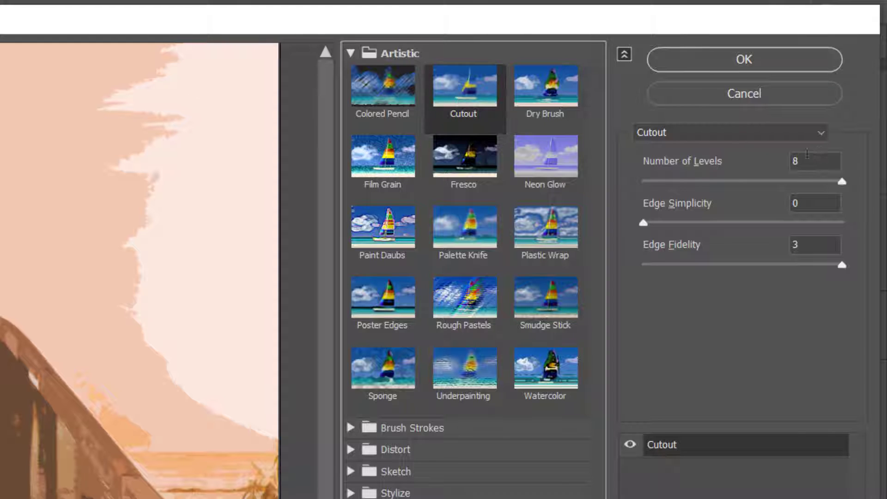
click(719, 160)
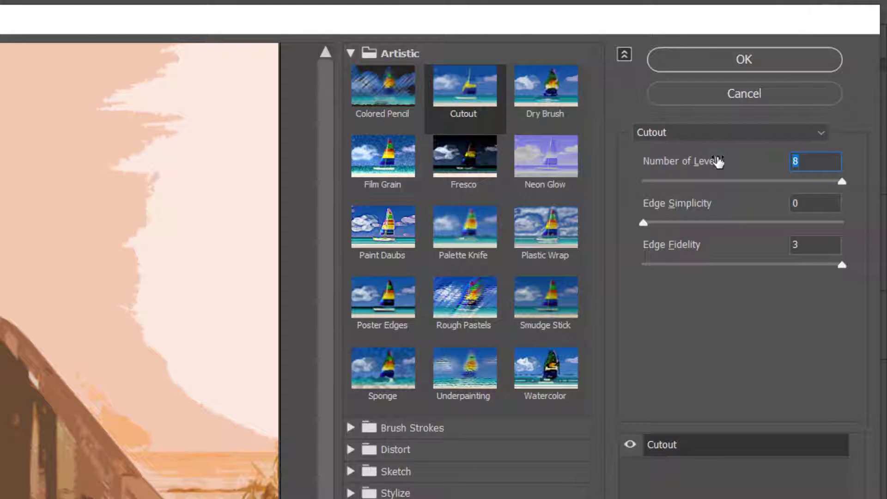
key(Tab)
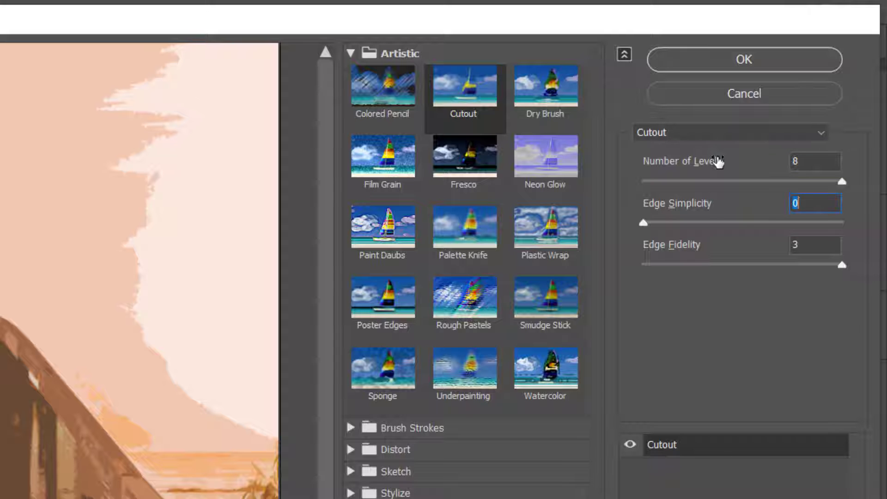
key(Tab)
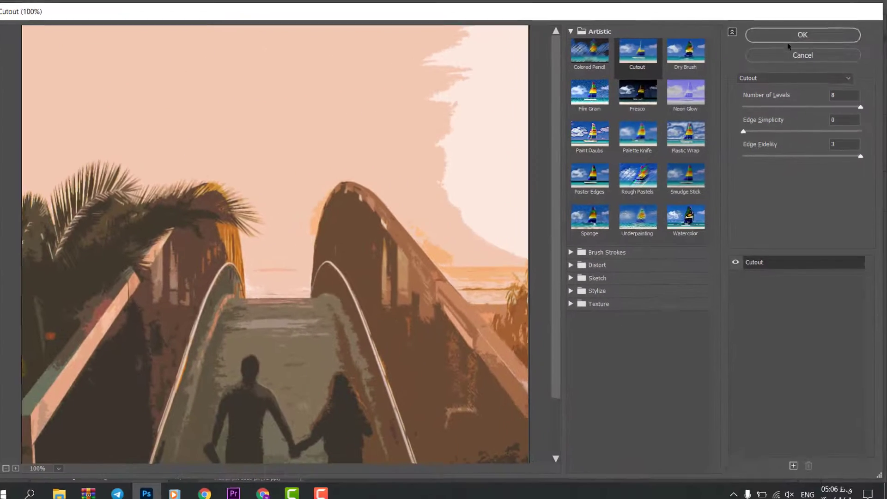
click(744, 59)
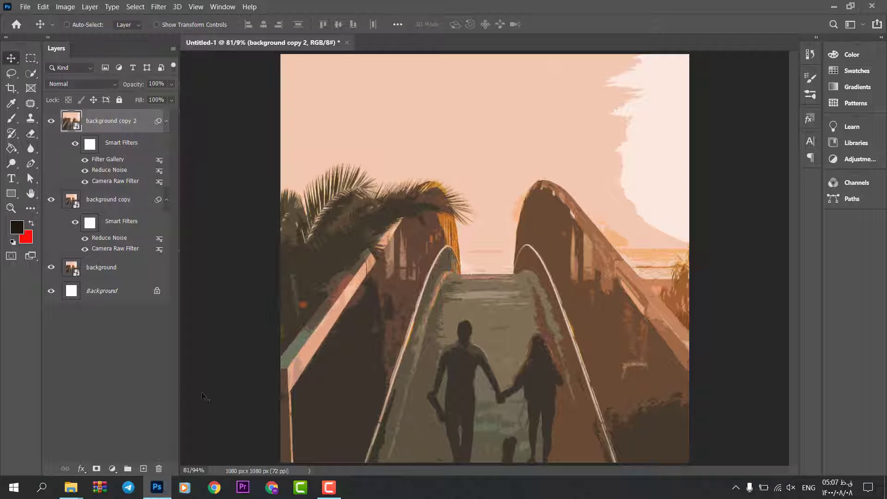
Add a black layer mask to the Cutout layer and prepare a 136 px Soft Round Pressure Size brush with white as foreground.
key(alt)
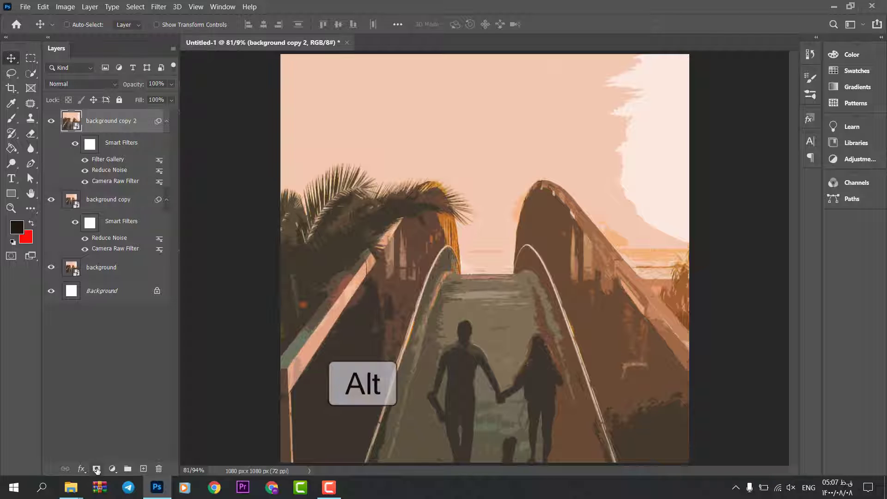
alt+click(97, 469)
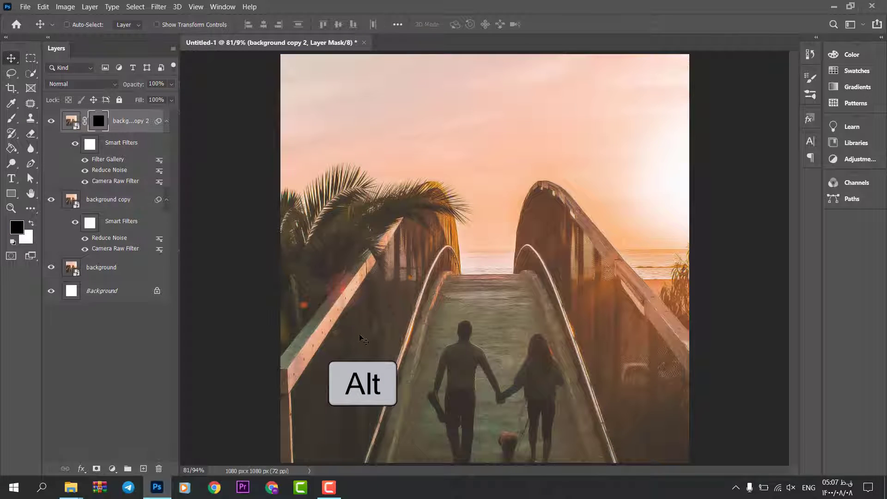
key(b)
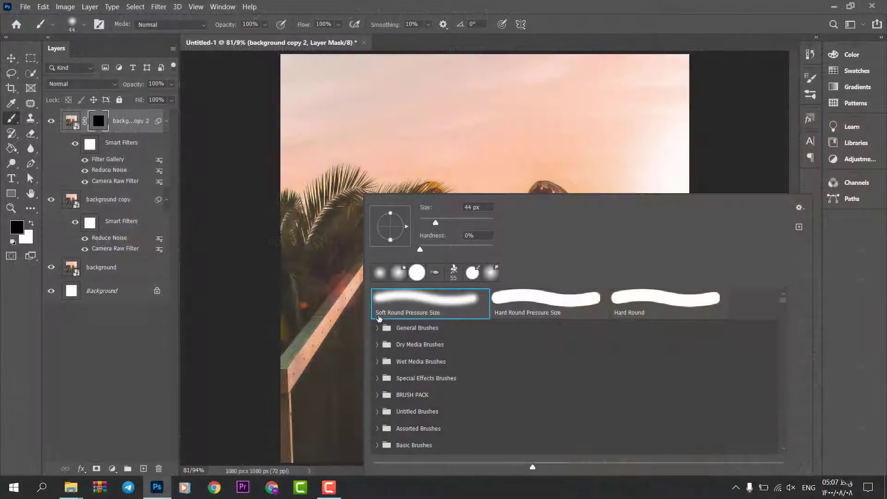
click(379, 317)
drag(462, 219, 464, 218)
click(261, 25)
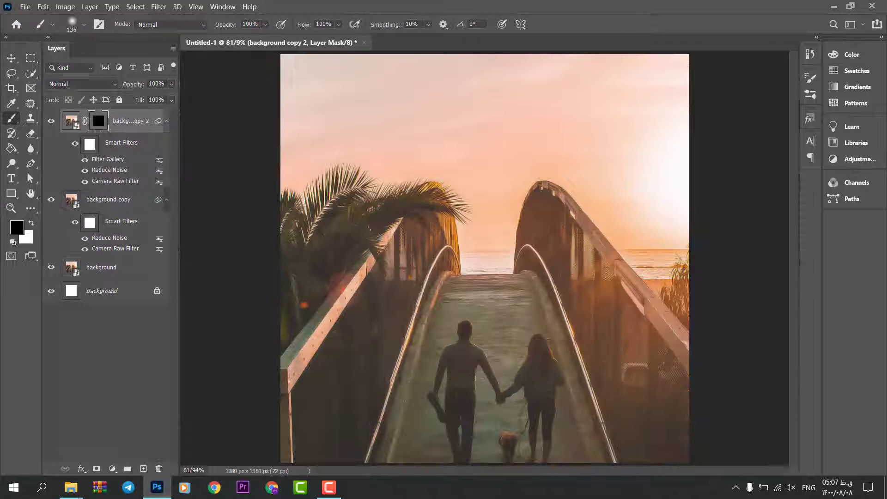
key(Tab)
key(x)
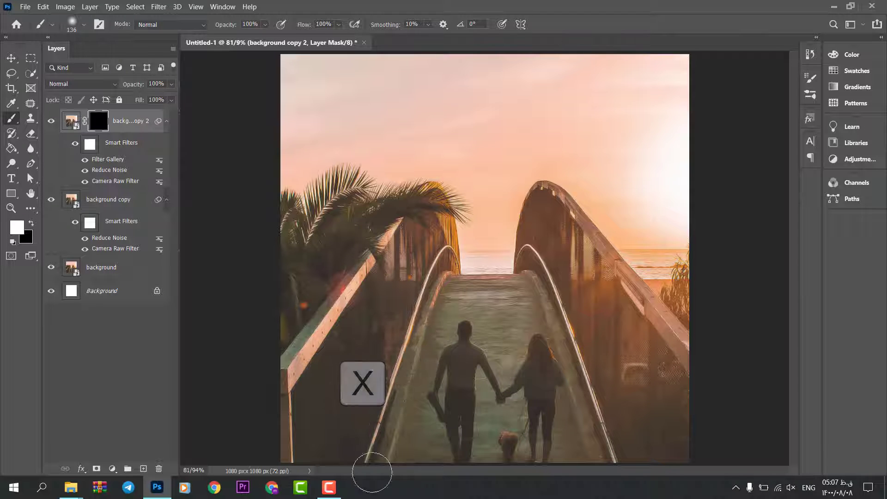
Paint white on the layer mask over the bridge, the couple and the palm leaves, leaving the sky masked.
mouse_move(561, 425)
mouse_down()
mouse_move(549, 369)
mouse_move(588, 367)
mouse_move(527, 416)
mouse_move(675, 334)
mouse_move(638, 286)
mouse_up()
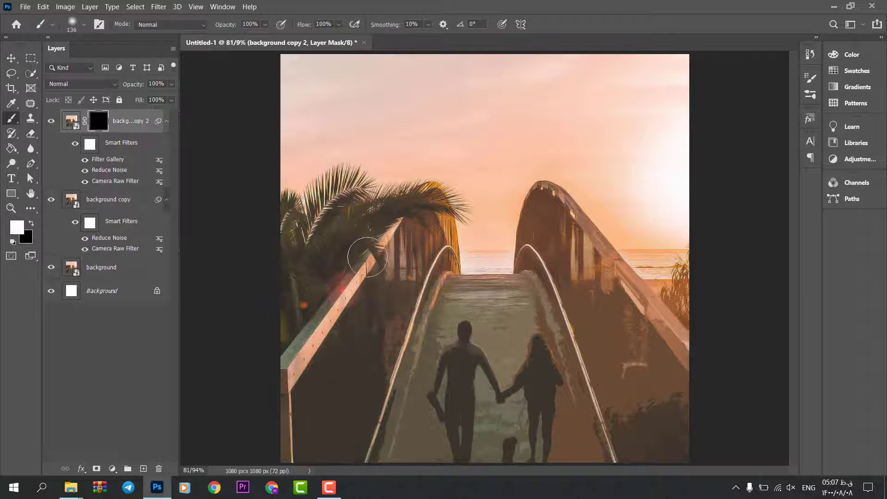
mouse_move(364, 255)
mouse_down()
mouse_move(265, 319)
mouse_move(418, 277)
mouse_move(416, 231)
mouse_move(395, 237)
mouse_move(422, 265)
mouse_move(435, 235)
mouse_move(433, 209)
mouse_move(366, 251)
mouse_move(356, 217)
mouse_move(338, 207)
mouse_move(288, 256)
mouse_move(295, 216)
mouse_move(344, 198)
mouse_up()
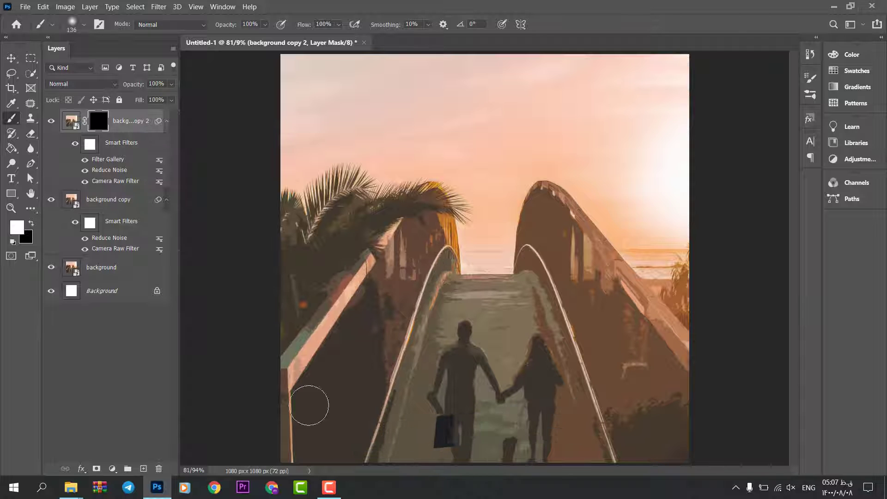
mouse_move(311, 274)
mouse_down()
mouse_move(355, 402)
mouse_move(350, 373)
mouse_up()
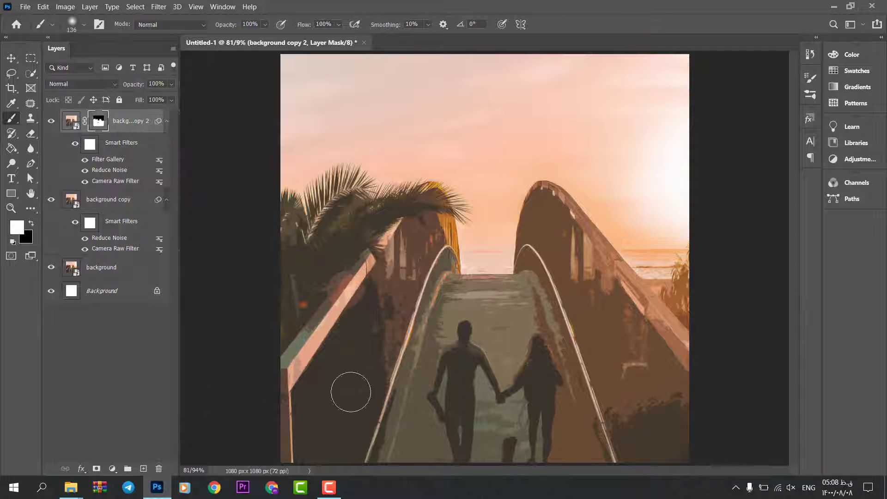
drag(350, 392, 326, 301)
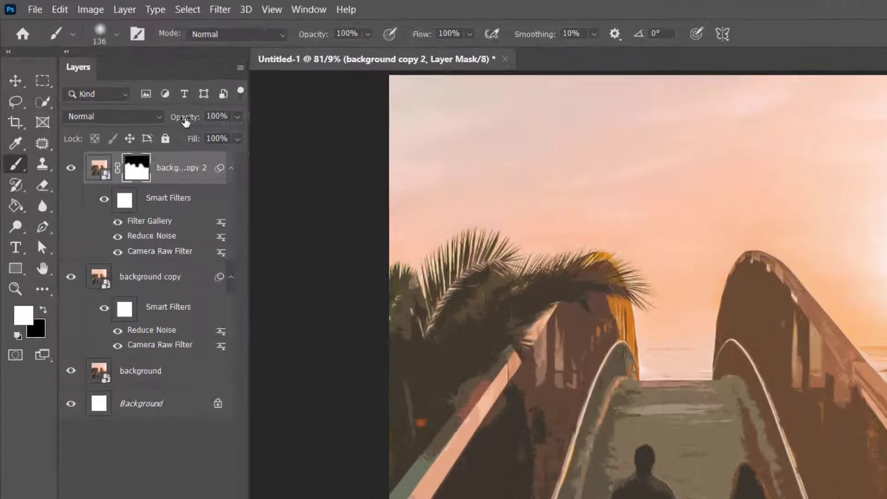
Set the Cutout layer's opacity to 43% and toggle its visibility to compare the effect.
drag(132, 88, 121, 89)
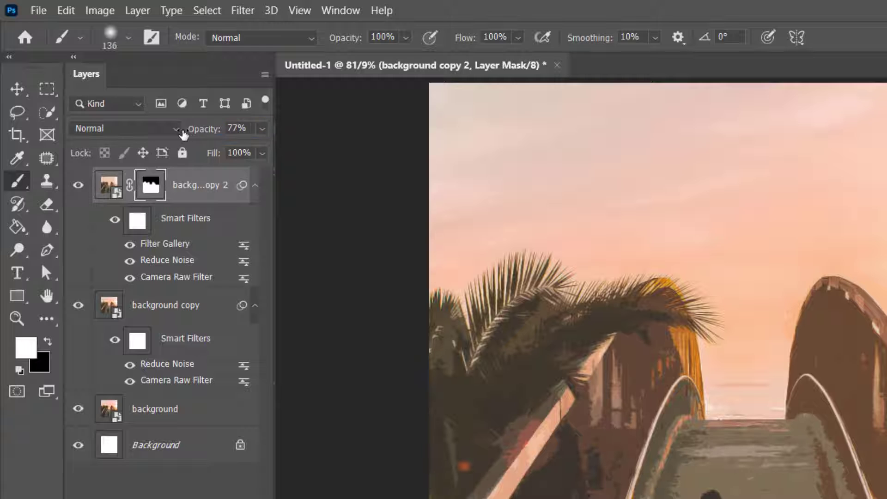
drag(205, 133, 185, 134)
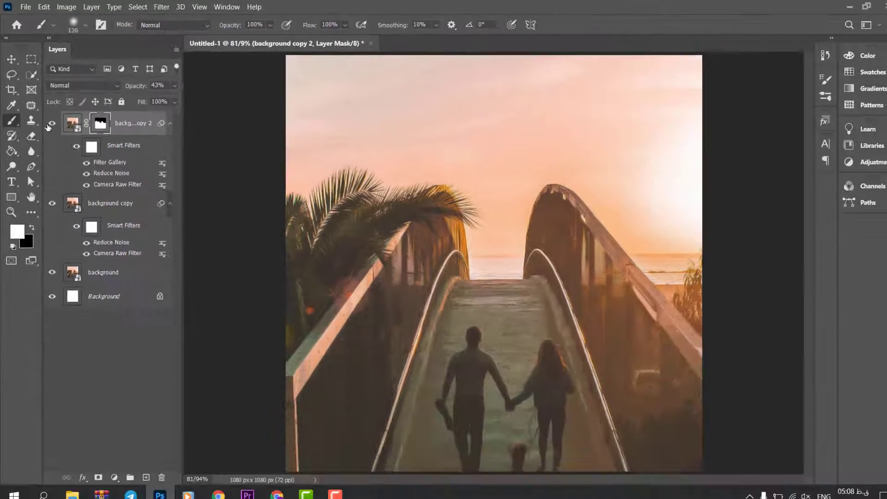
click(49, 125)
click(49, 124)
click(48, 125)
click(48, 125)
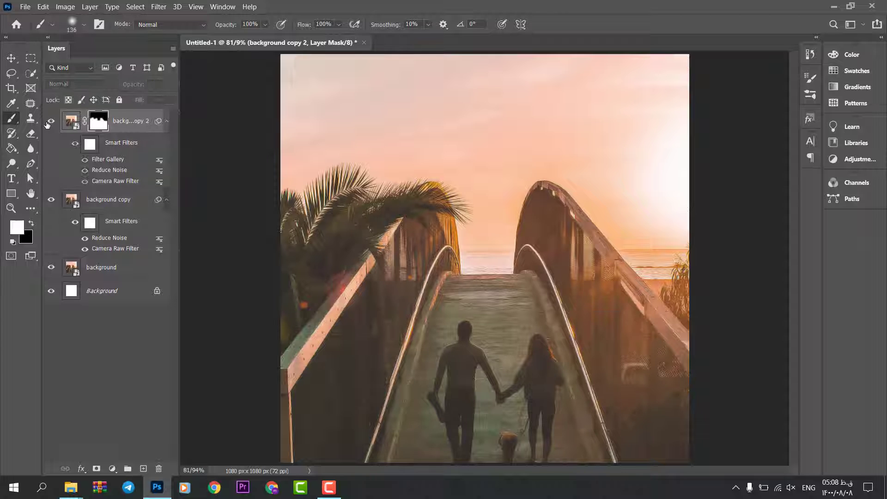
click(49, 124)
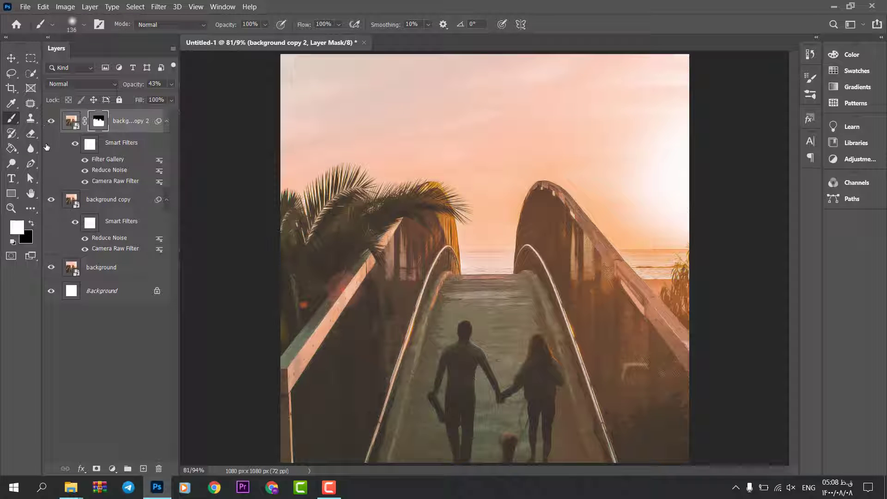
Duplicate the original background photo layer and move the duplicate to the top of the layer stack.
click(151, 270)
key(ctrl+j)
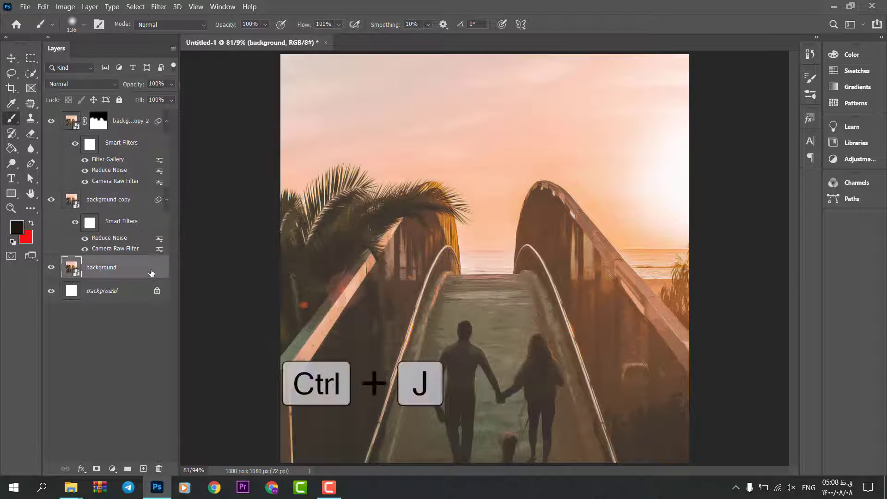
drag(151, 273, 147, 111)
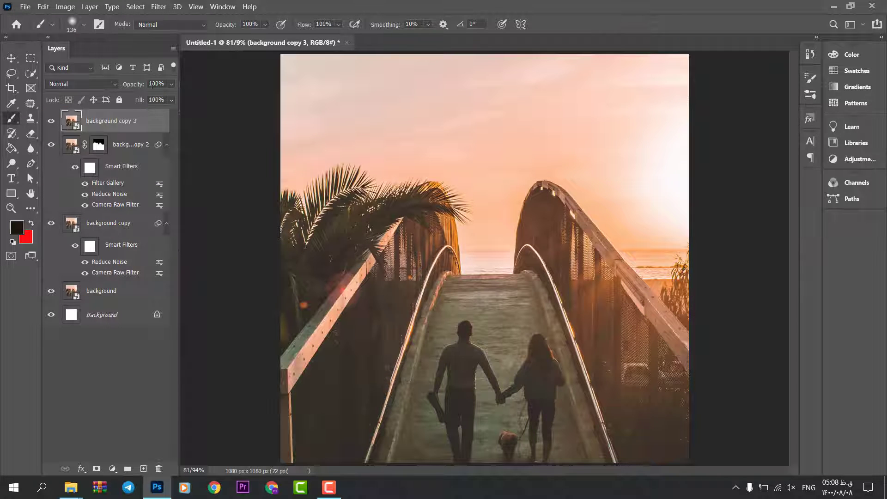
Open the Filter Gallery for the topmost photo copy and choose the Glowing Edges effect from the Stylize category.
click(159, 6)
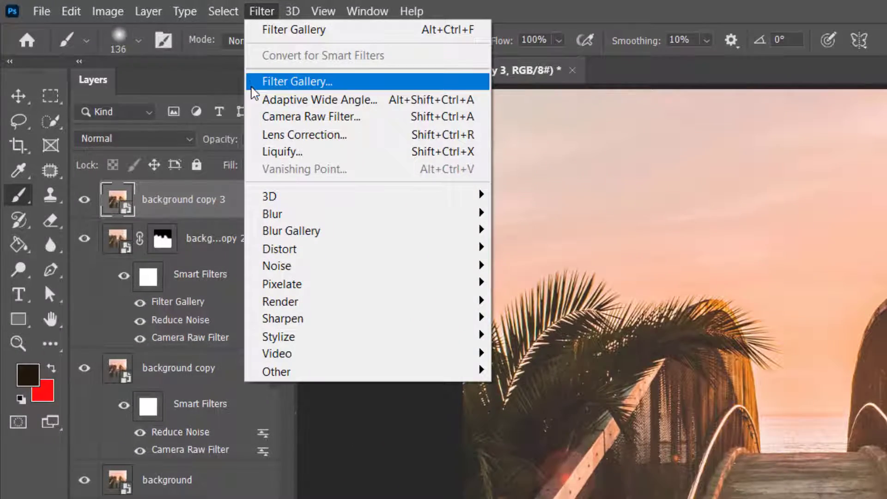
click(244, 78)
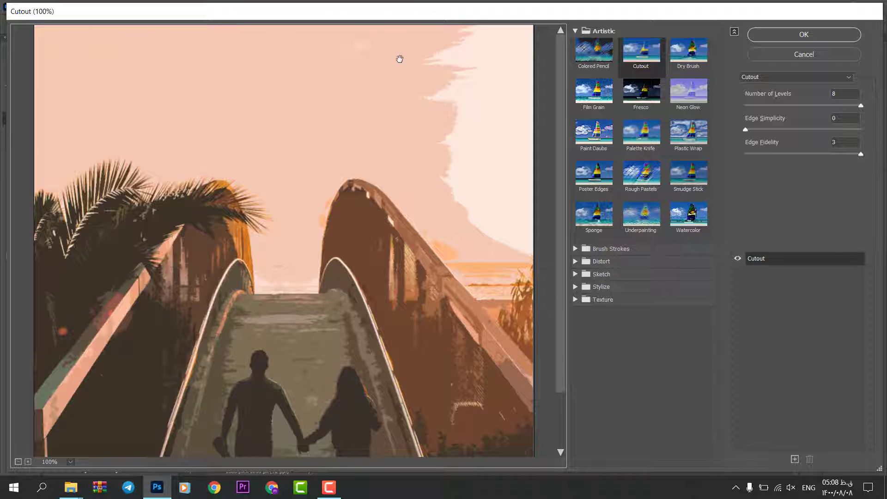
click(575, 31)
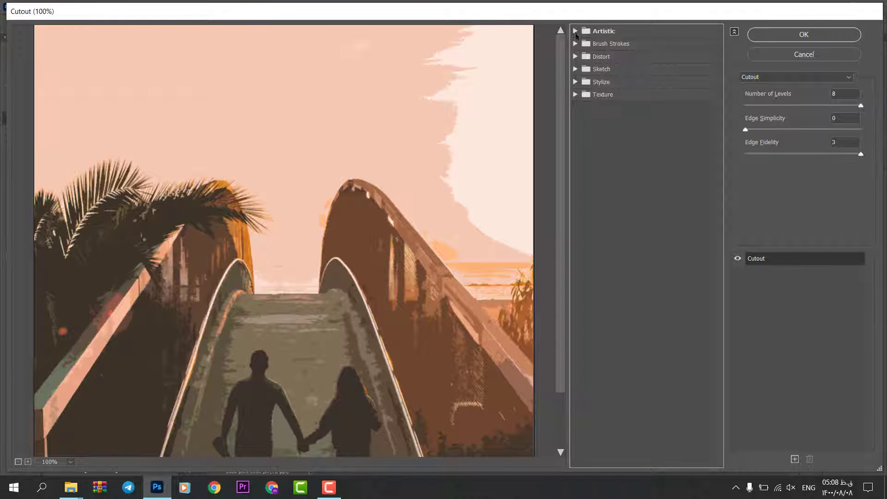
click(575, 81)
click(583, 97)
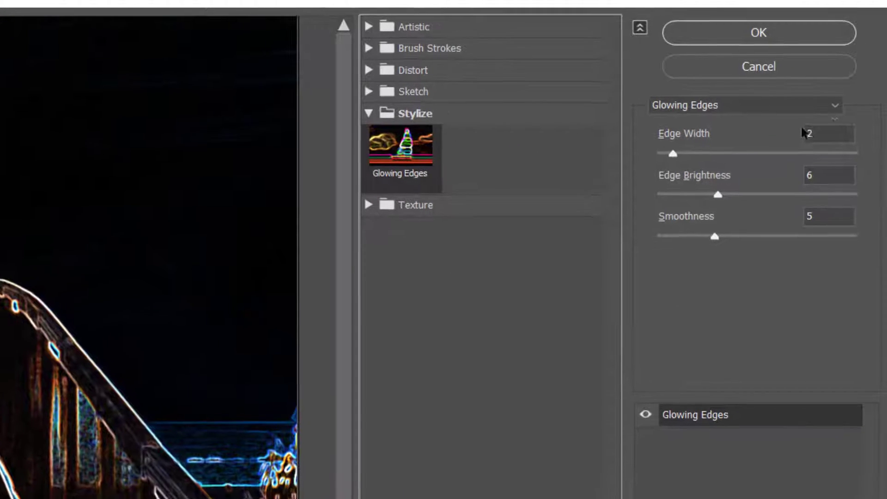
Apply Glowing Edges with Edge Width 2, Edge Brightness 3 and Smoothness 14.
drag(837, 94, 788, 93)
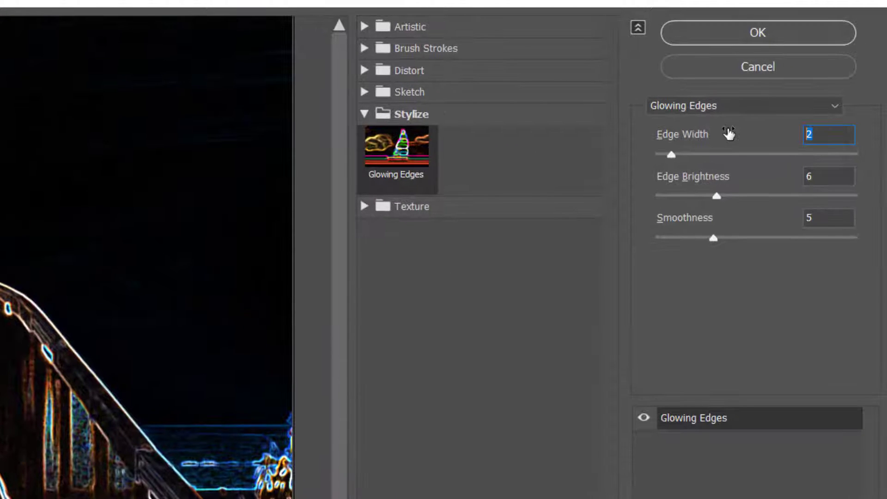
key(Tab)
text(3)
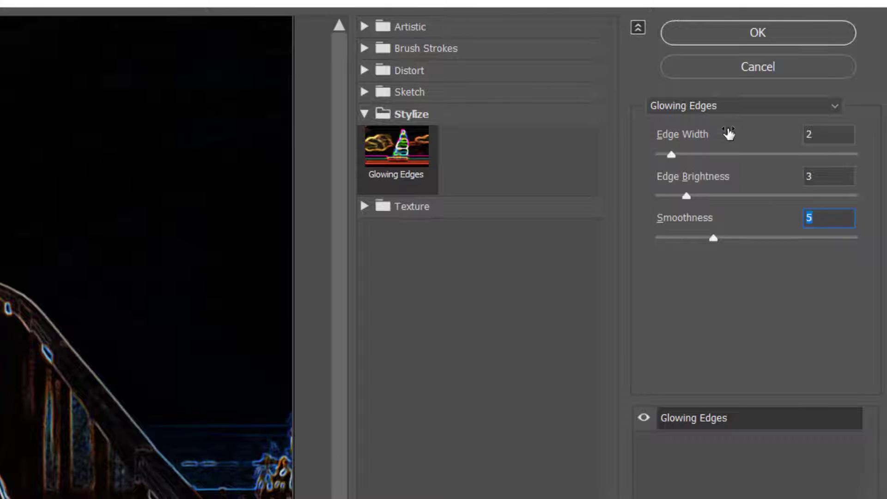
text(14)
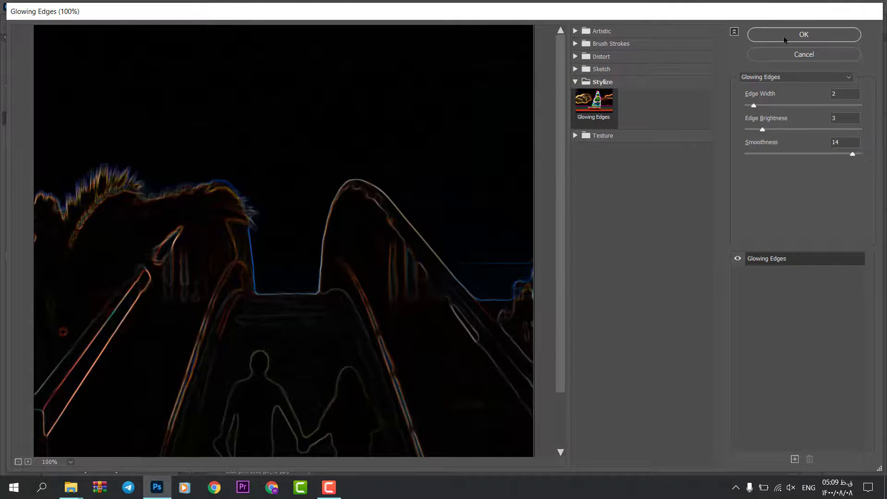
click(784, 36)
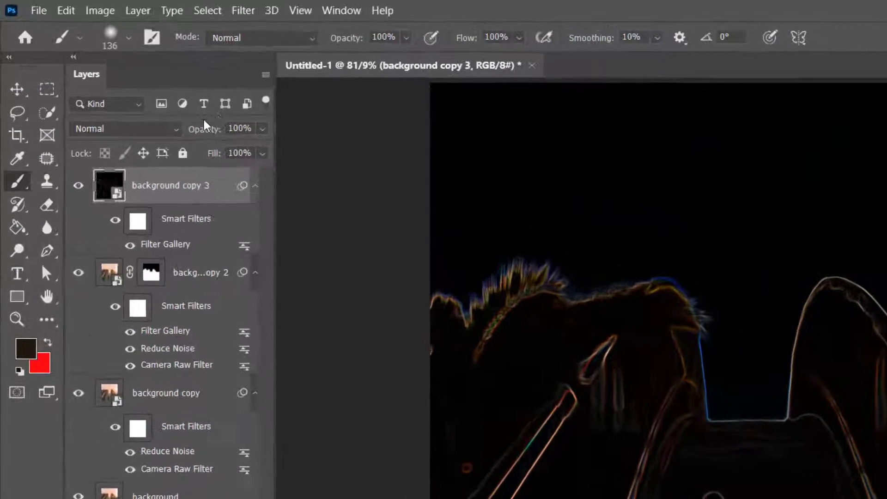
Set the Glowing Edges layer's blend mode to Screen and toggle its visibility repeatedly to compare the effect.
click(88, 84)
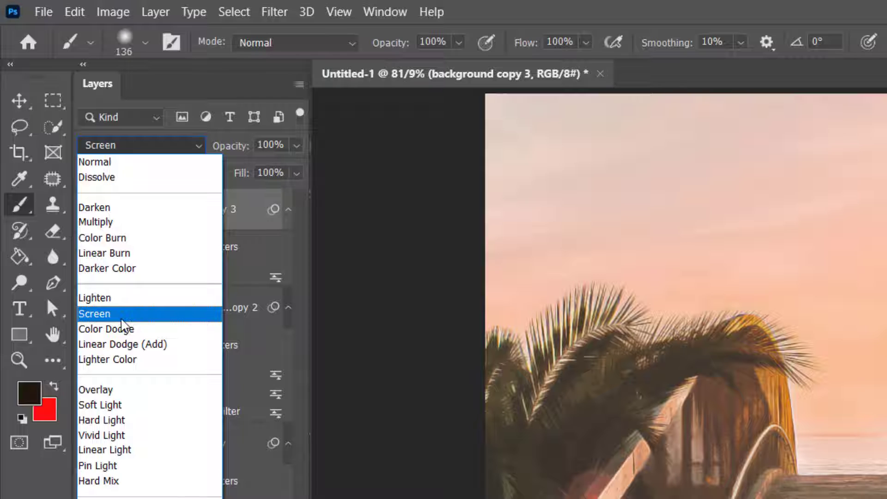
click(125, 320)
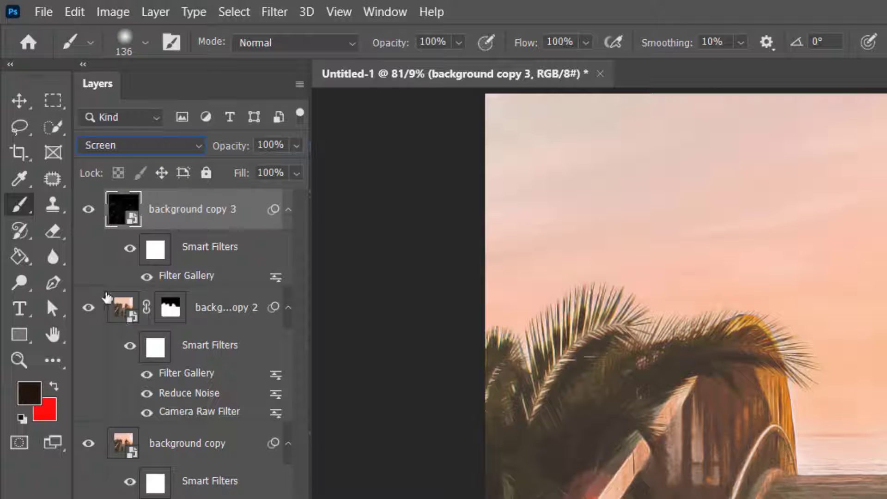
click(89, 209)
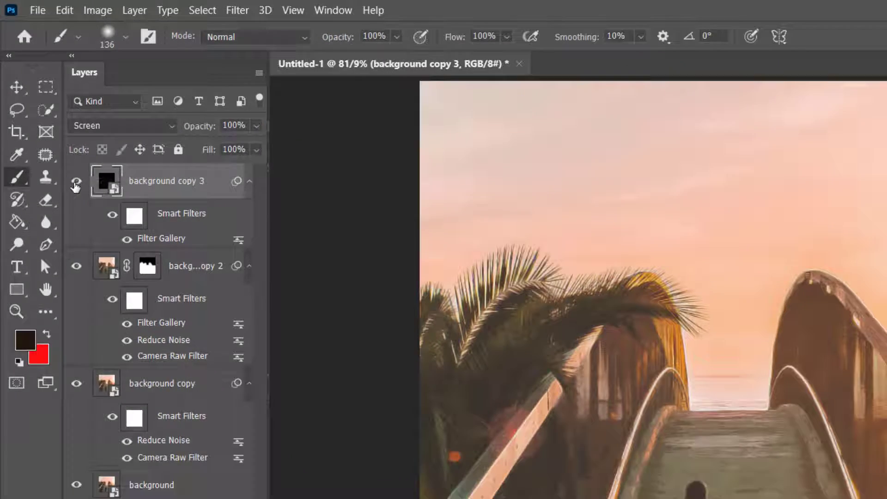
click(76, 183)
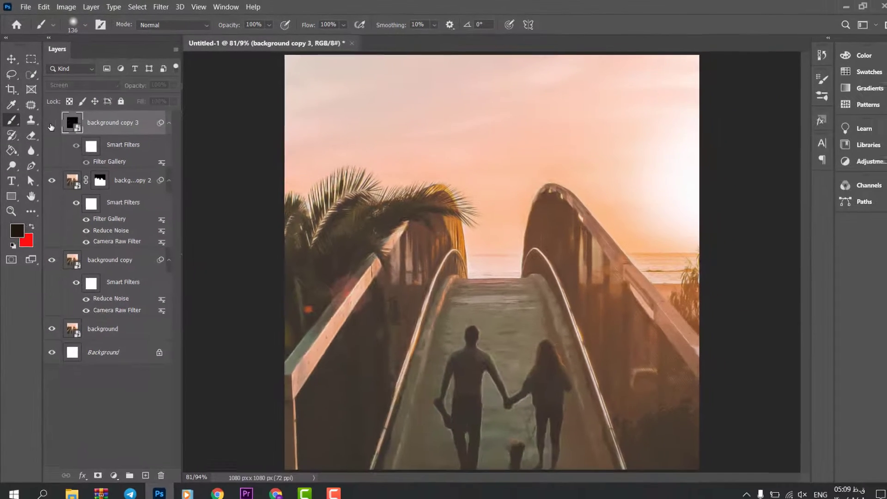
click(76, 183)
click(76, 183)
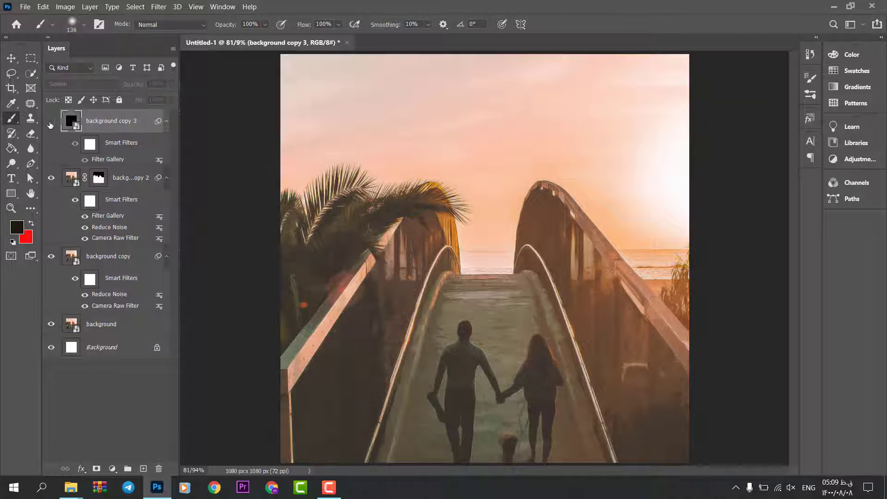
click(51, 122)
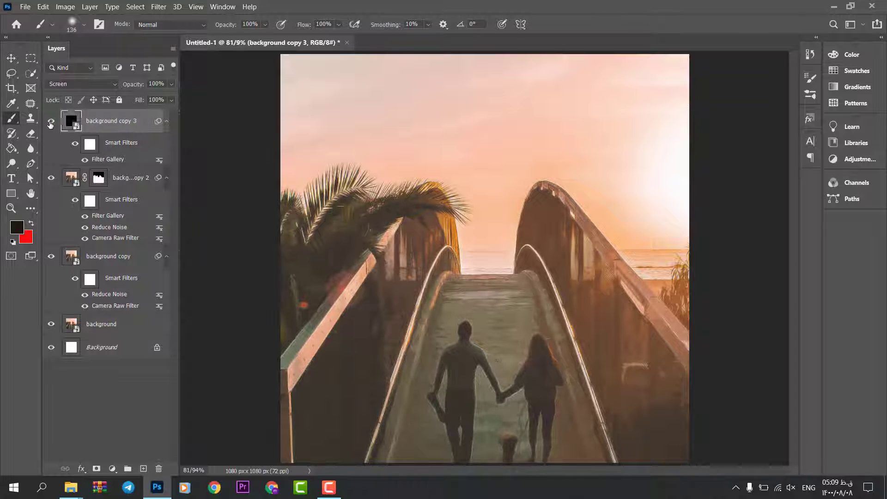
click(51, 123)
click(51, 123)
click(51, 123)
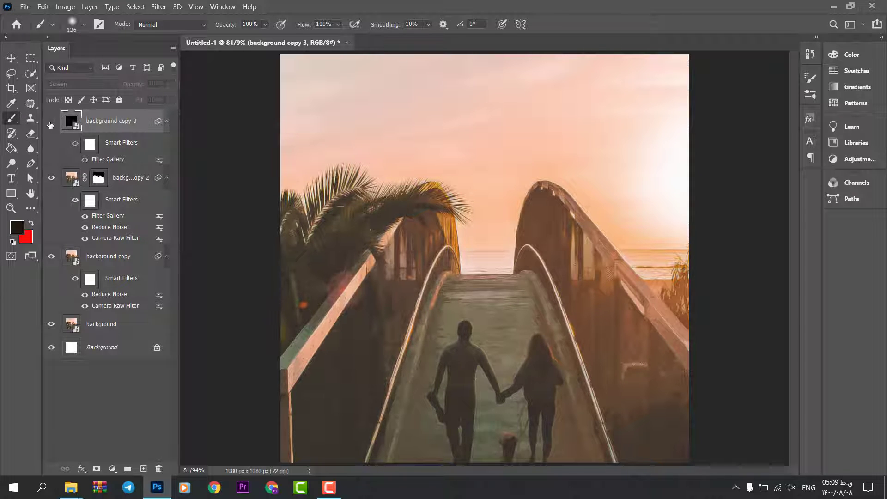
click(51, 122)
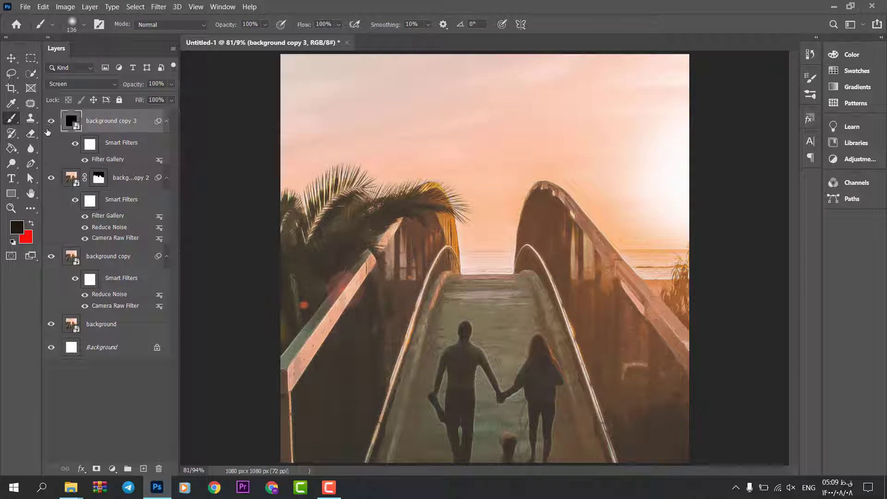
Place the Record Sleeve Damage Overlay Texture image from the file cover tw folder on top and scale it to about 78.39% to cover the canvas.
mouse_move(71, 487)
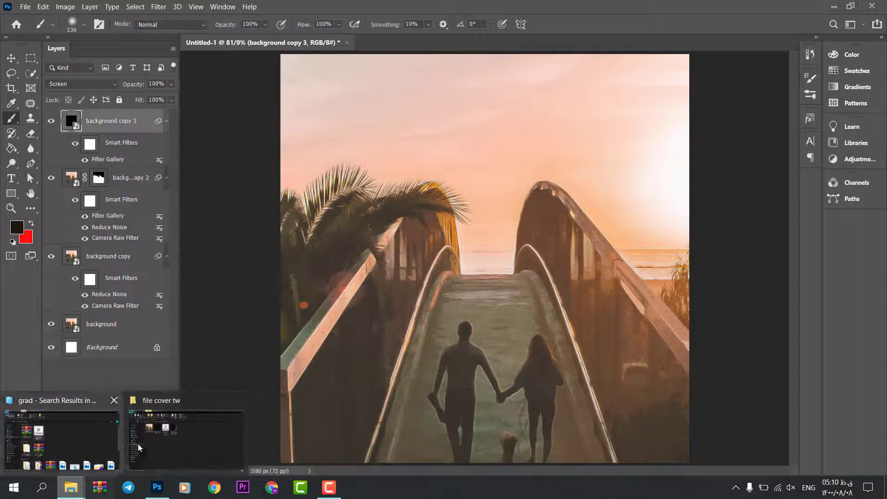
click(185, 437)
drag(353, 135, 397, 333)
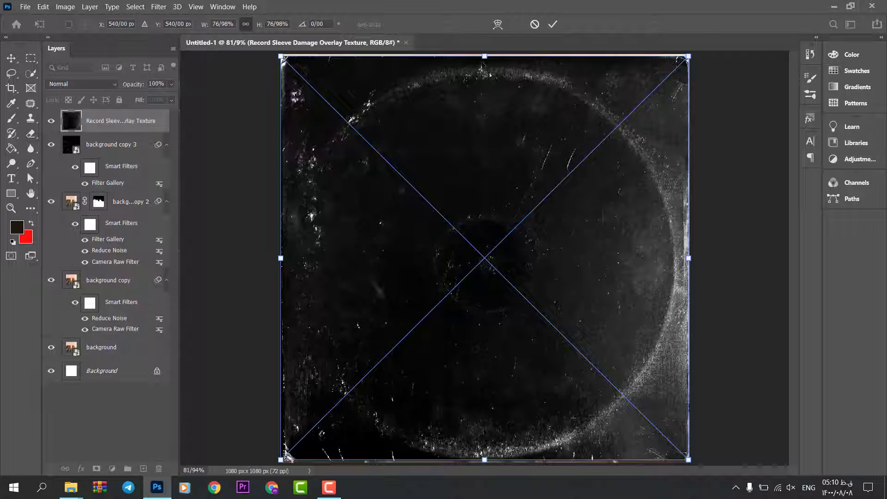
drag(484, 54, 484, 53)
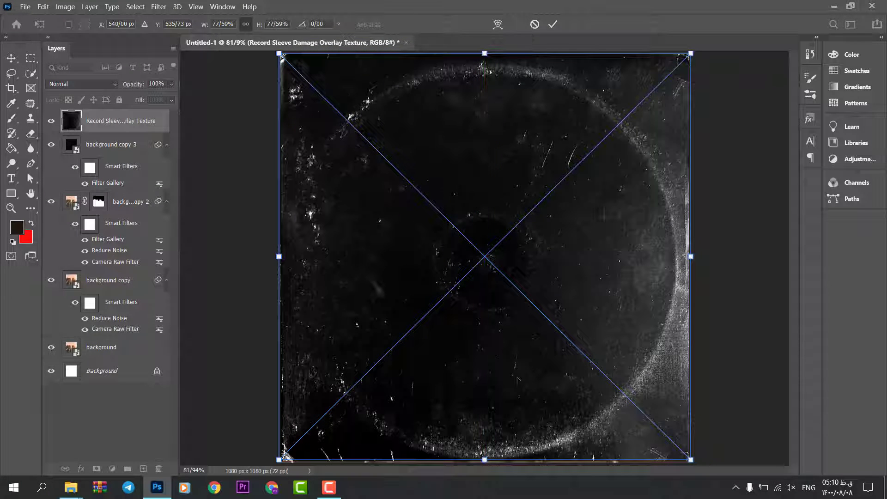
drag(484, 460, 485, 464)
key(Return)
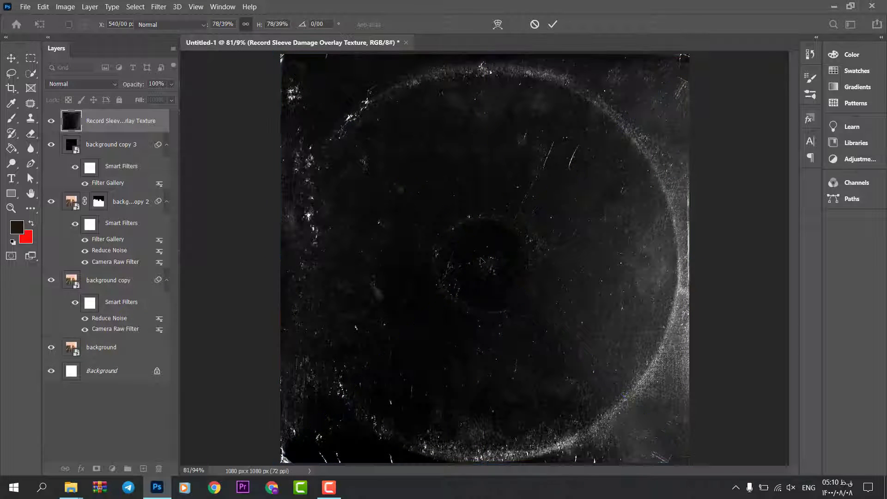
key(b)
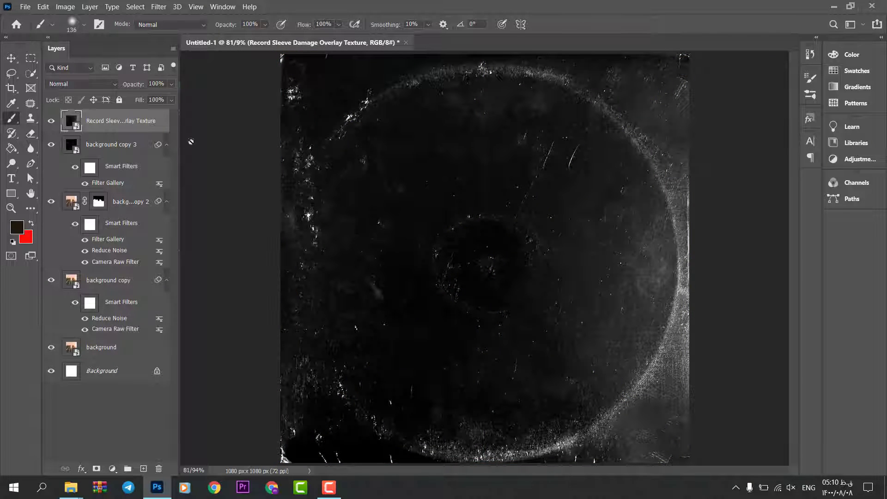
Set the record sleeve texture layer's blend mode to Screen and its opacity to 68%.
click(78, 82)
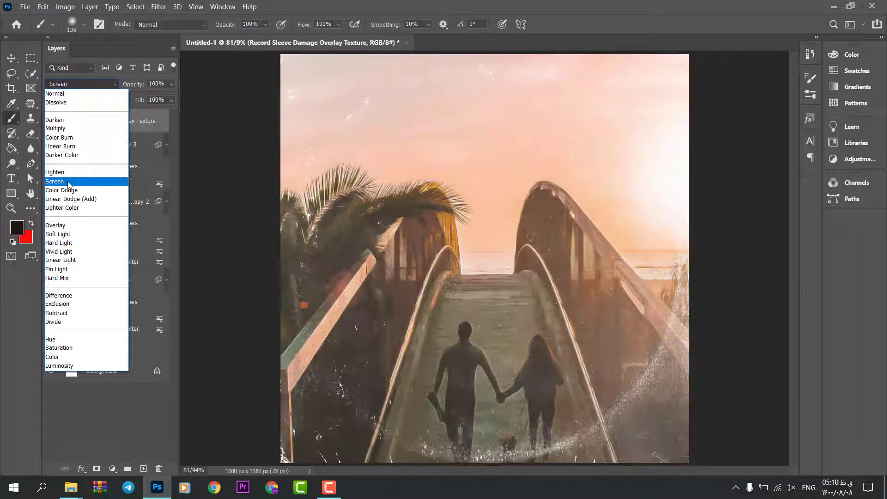
click(68, 181)
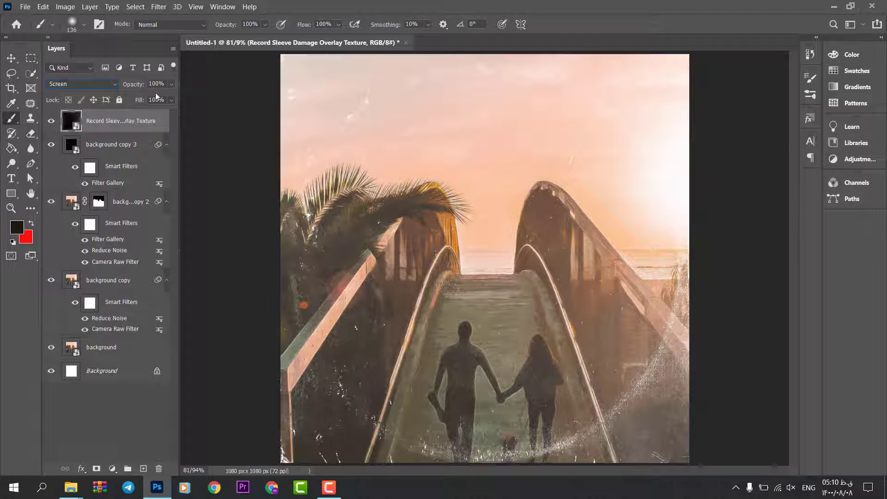
drag(141, 86, 115, 85)
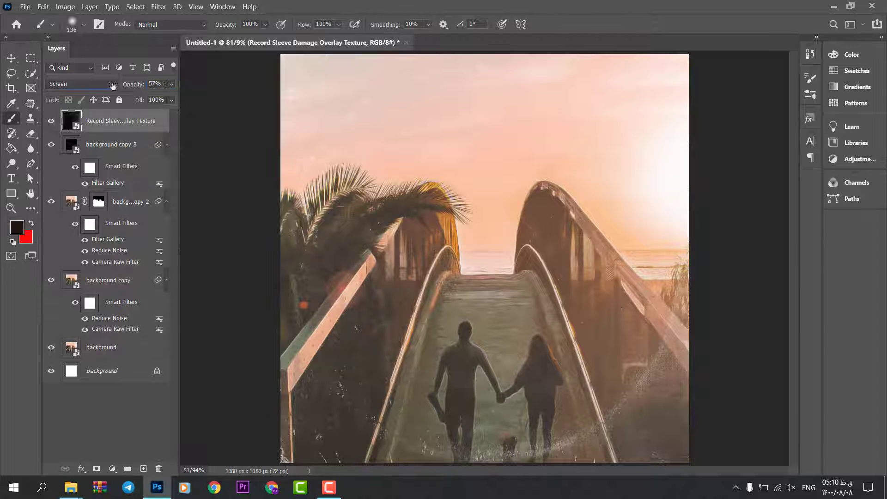
drag(126, 85, 138, 86)
Darken the record sleeve texture's midtones with a Curves adjustment, placing an RGB point at input 144, output 110.
click(65, 7)
mouse_move(120, 35)
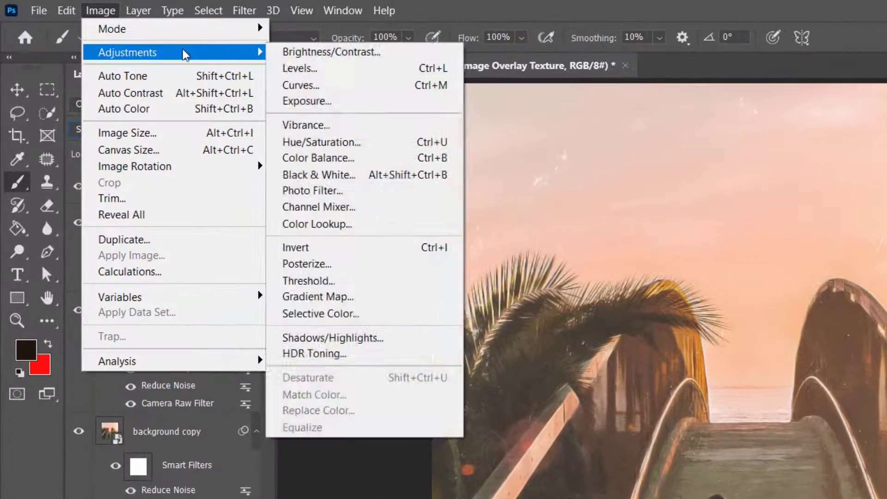
click(296, 84)
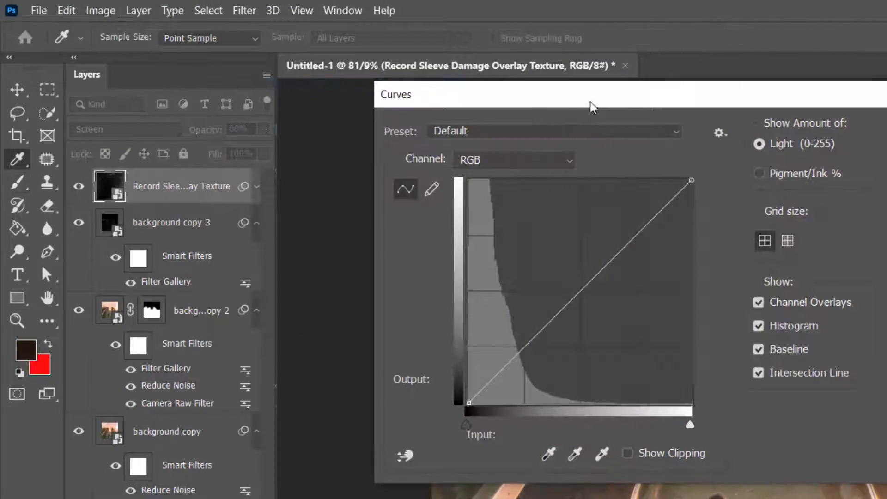
drag(592, 104, 213, 56)
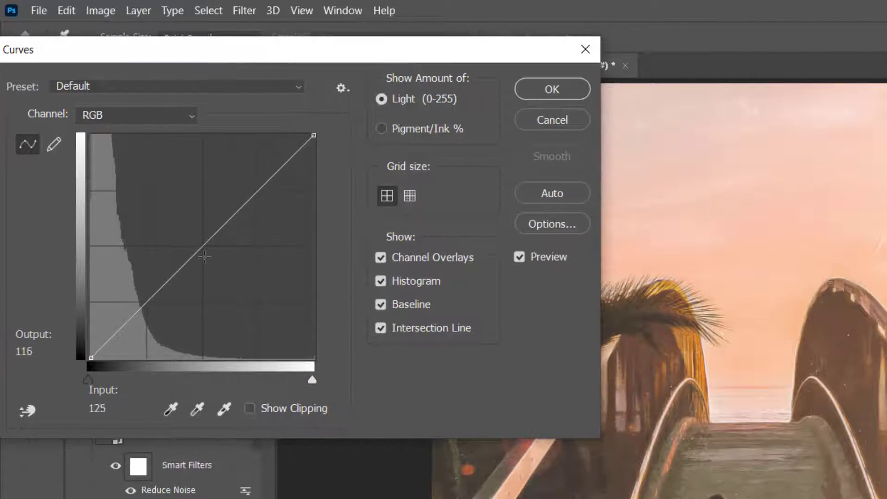
drag(202, 248, 217, 262)
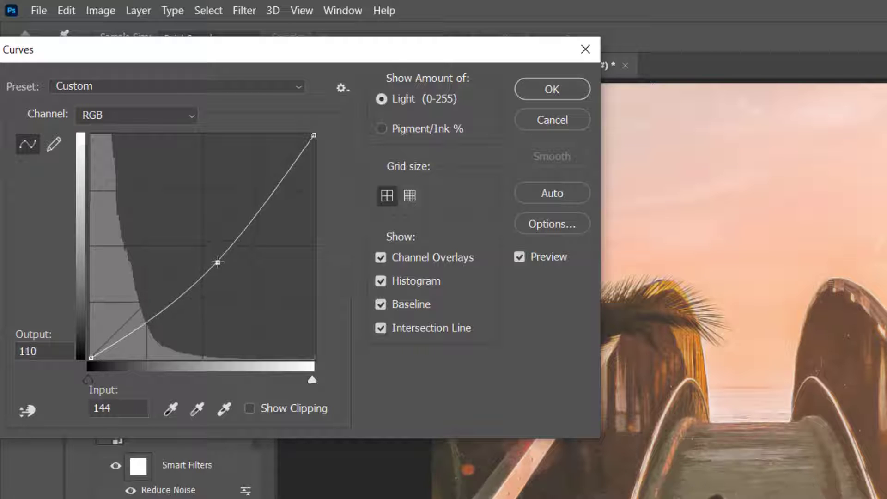
key(Return)
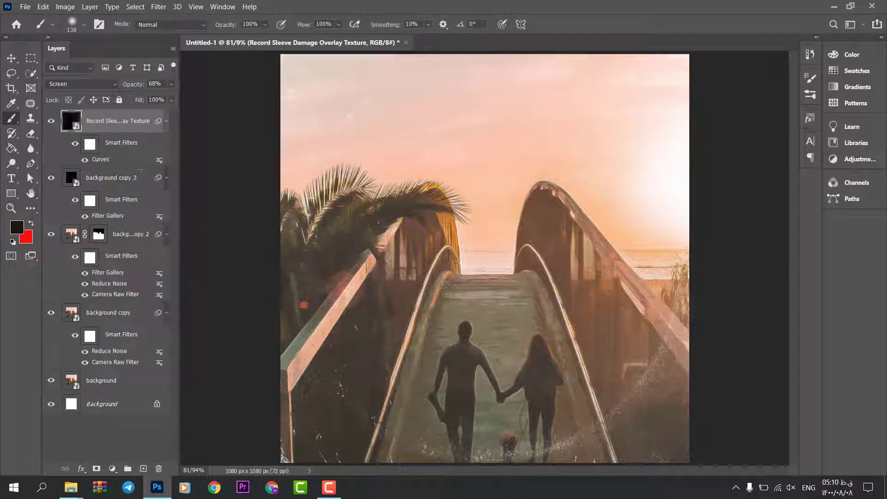
Place the blkmarket-scratch-pack (14) image from the file cover tw folder as the top layer, filling the canvas.
mouse_move(71, 487)
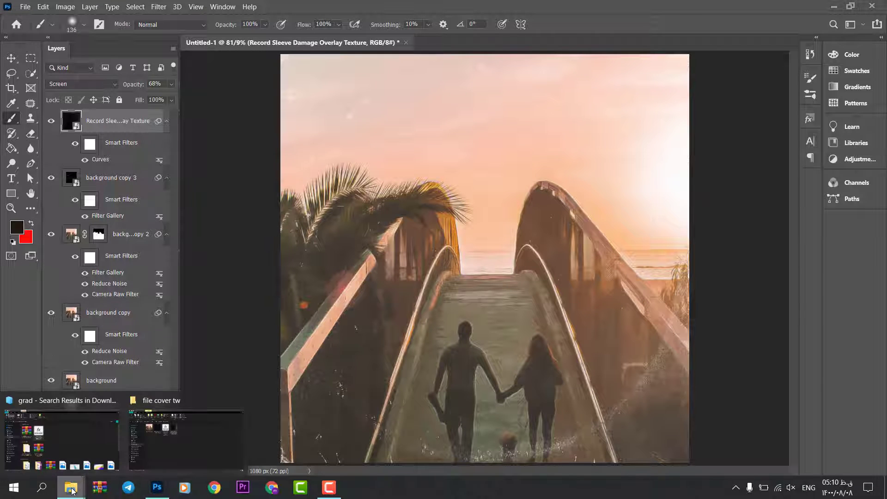
click(182, 437)
drag(218, 134, 373, 246)
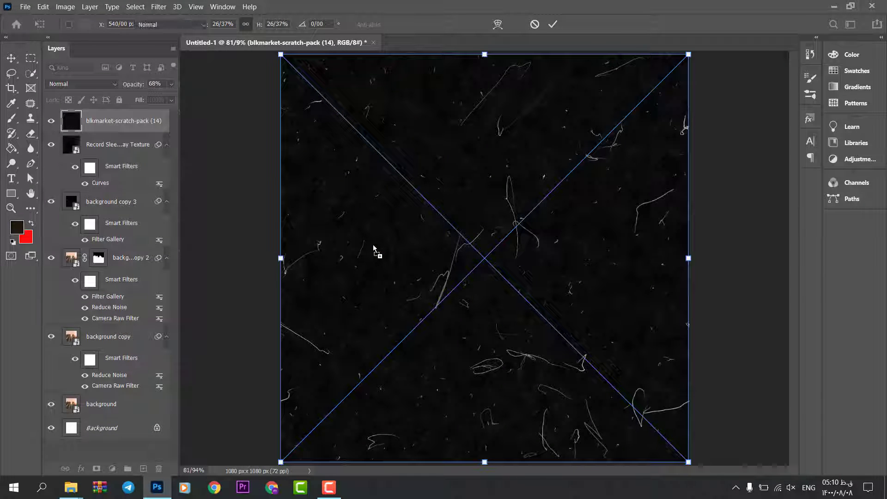
key(Return)
key(b)
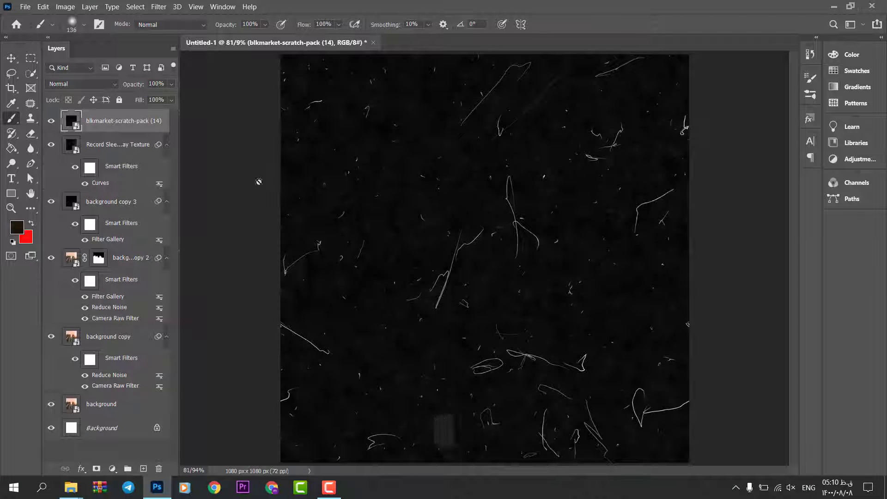
Set the scratch texture layer's blend mode to Screen and its opacity to 34%.
click(78, 84)
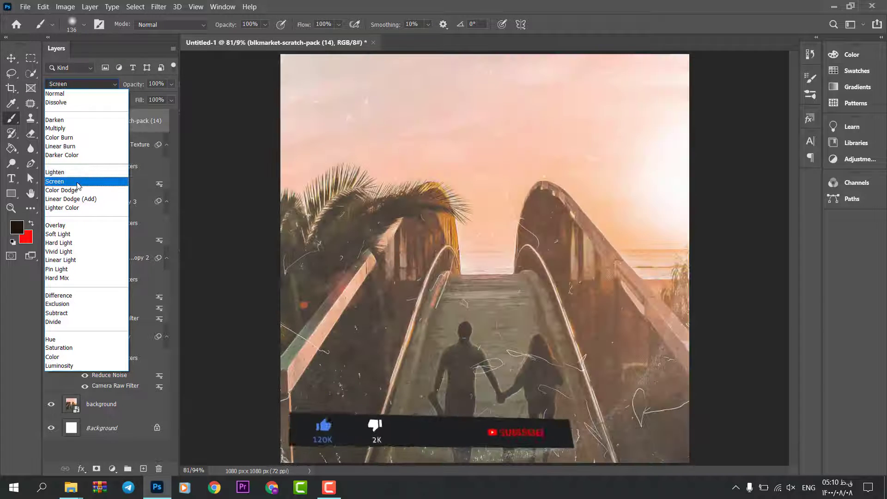
click(76, 181)
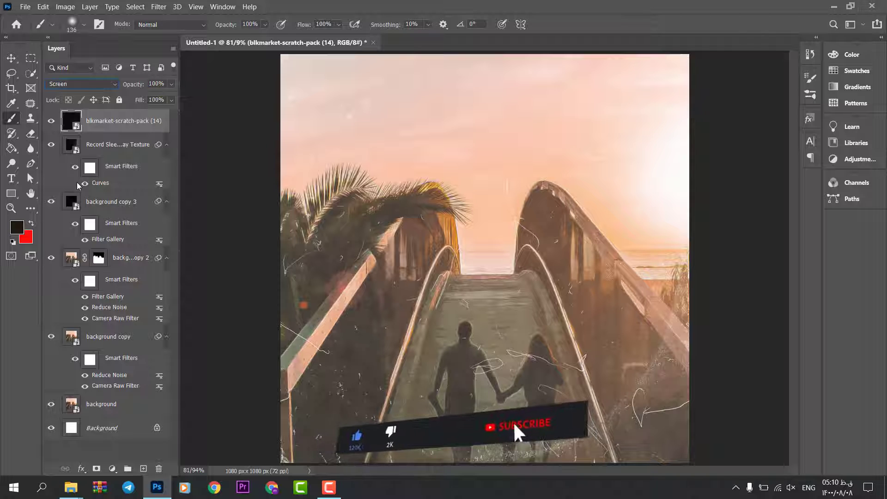
mouse_move(139, 83)
mouse_down()
mouse_move(106, 82)
mouse_move(138, 85)
mouse_up()
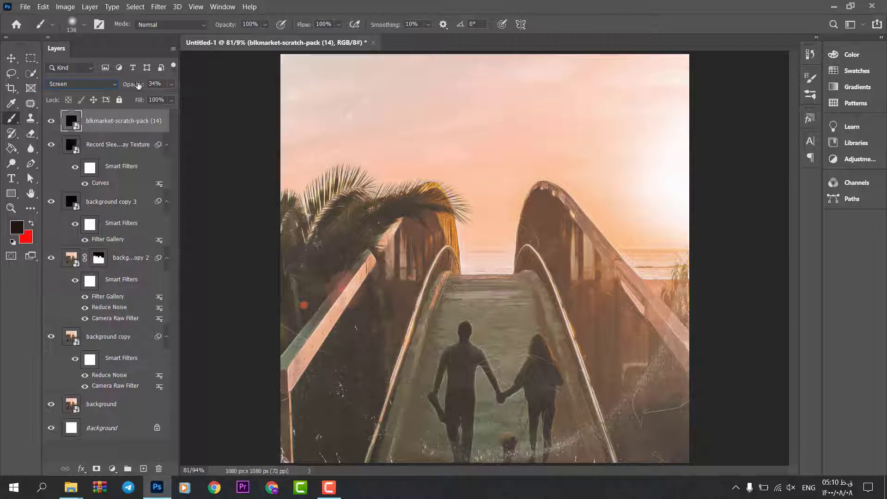
Compare the image with and without the scratch texture, and add a Gradient Map adjustment layer above it.
click(52, 125)
click(52, 125)
click(112, 469)
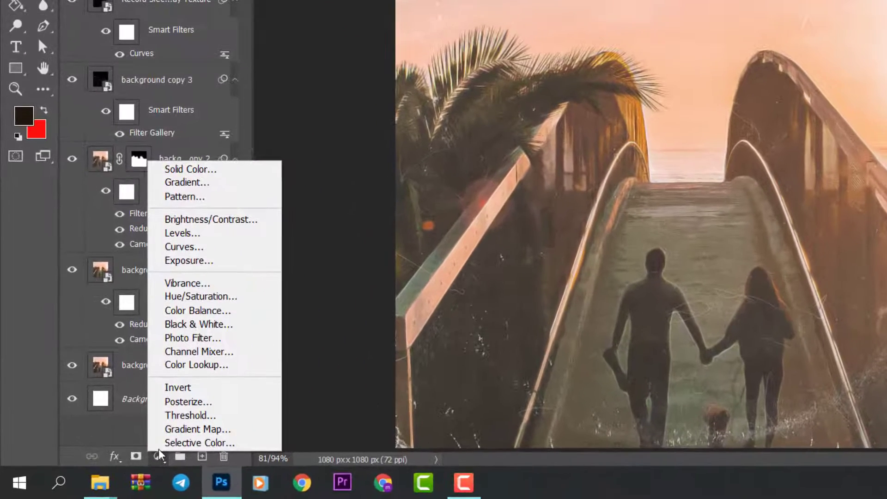
click(246, 429)
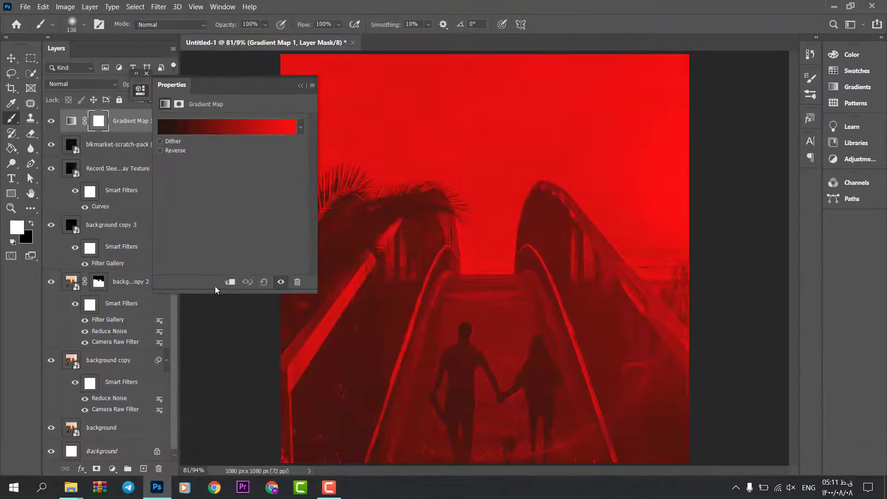
Apply the third preset, running from yellow through pink to dark purple, from the infrared gradient VOL 1 by freeject 2 group to the gradient map.
click(226, 128)
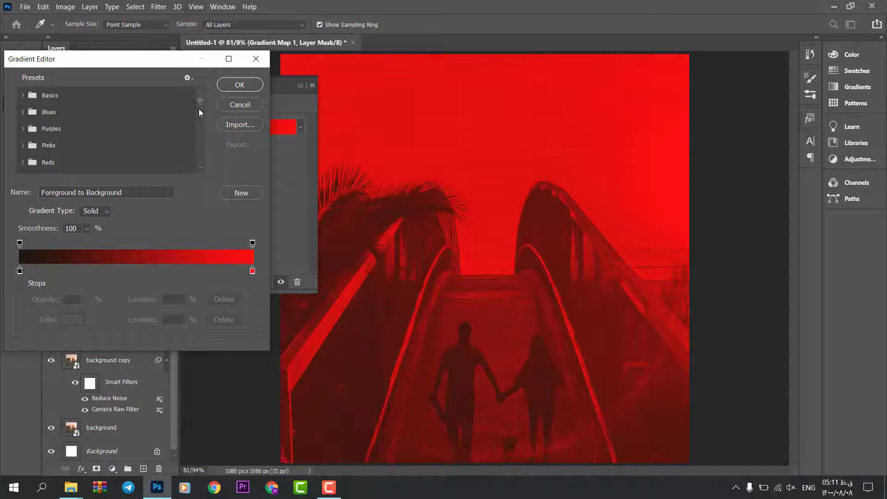
drag(199, 109, 203, 170)
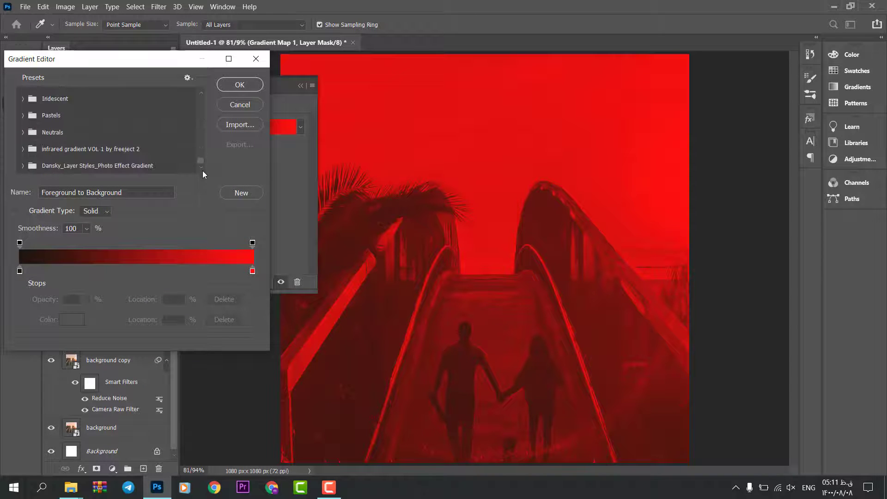
click(22, 166)
click(38, 162)
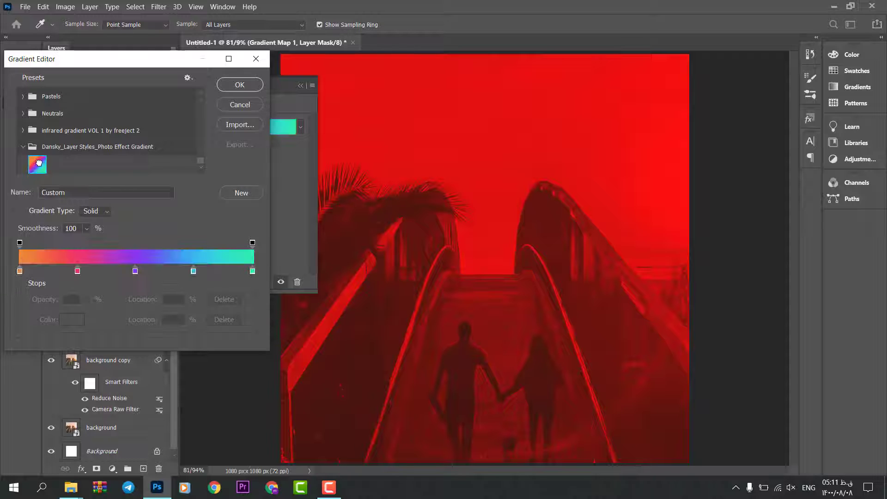
click(23, 147)
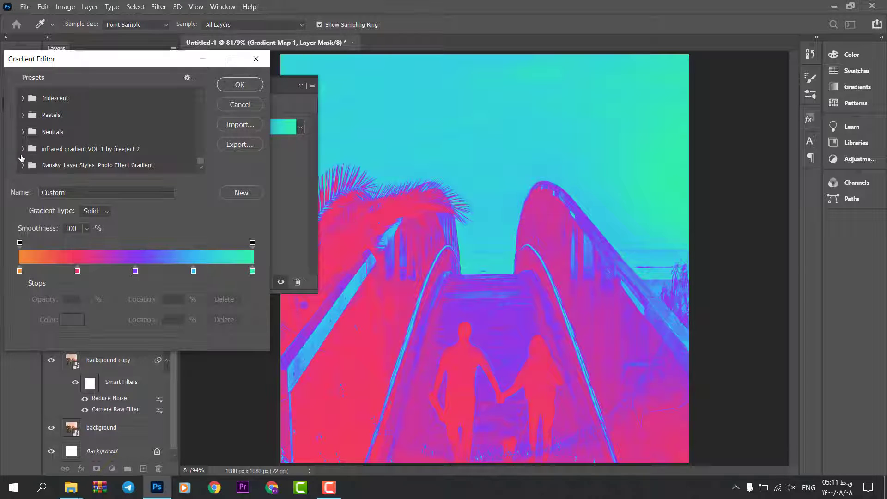
click(22, 149)
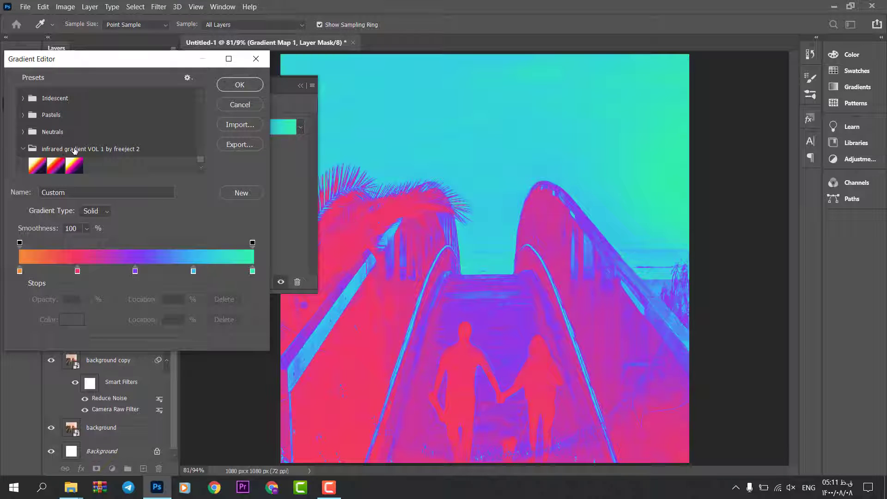
click(38, 168)
scroll(41, 159, down, 1)
click(55, 149)
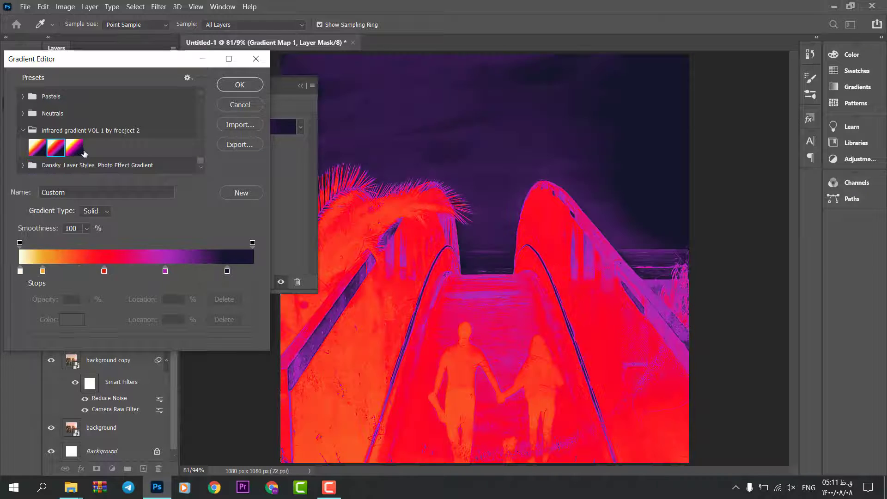
click(82, 151)
key(Return)
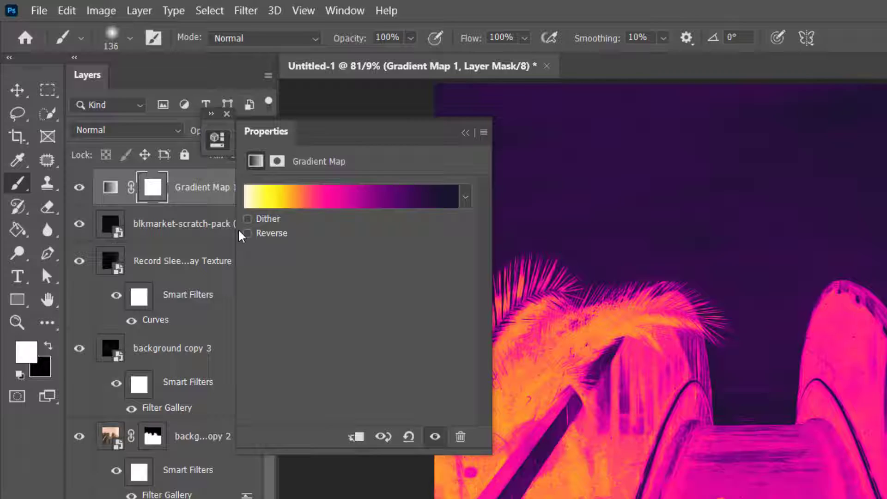
Reverse the gradient map and set its layer opacity to 56%.
click(160, 151)
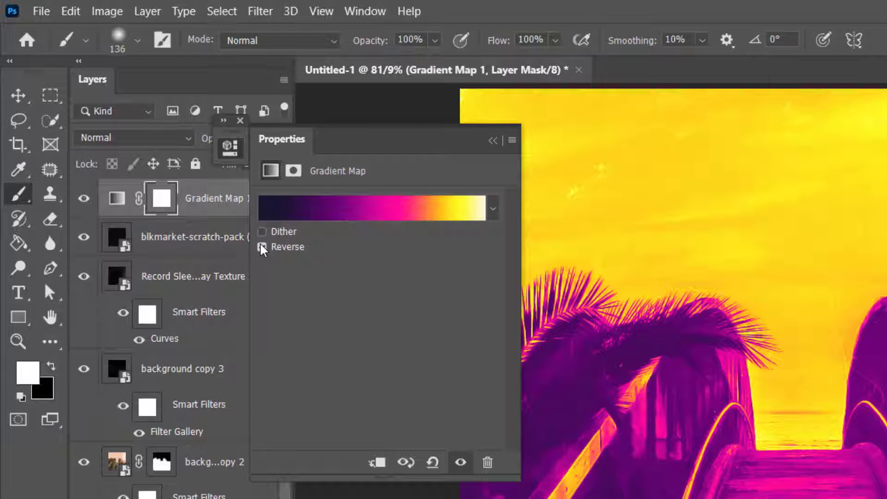
click(492, 142)
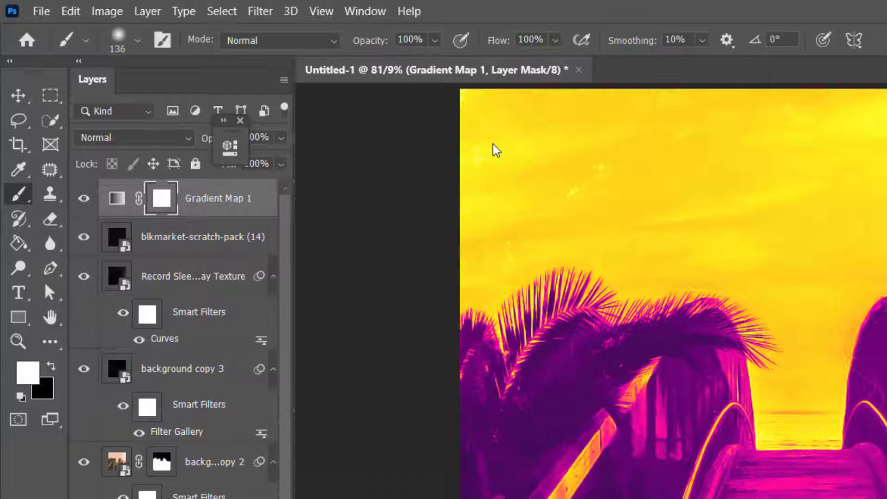
click(244, 121)
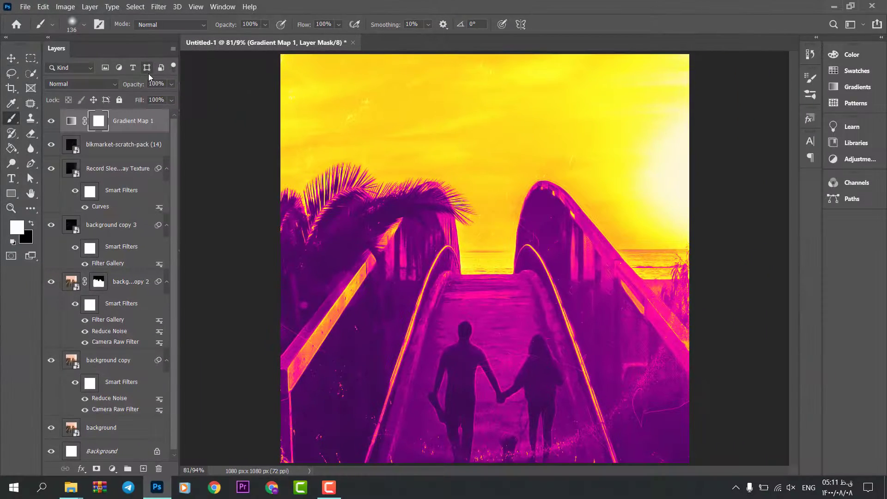
click(128, 85)
text(56)
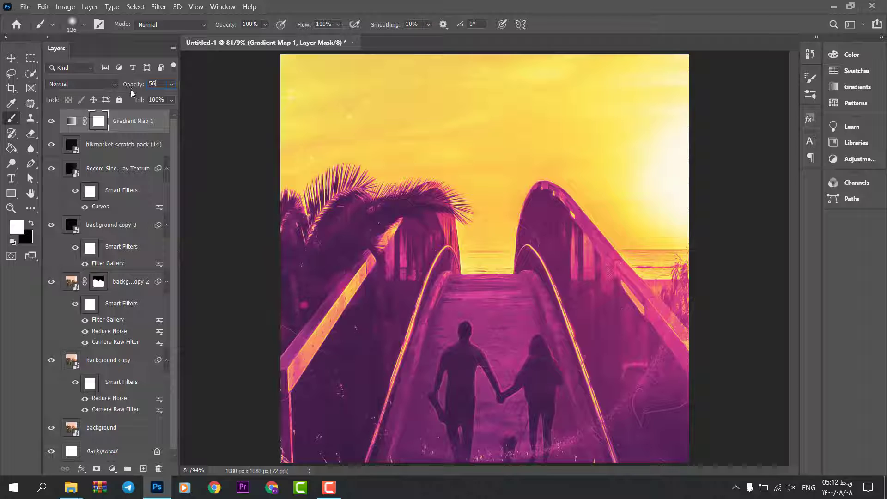
Group all layers from the gradient map down to background copy, and compare the image with the group hidden and shown.
click(157, 122)
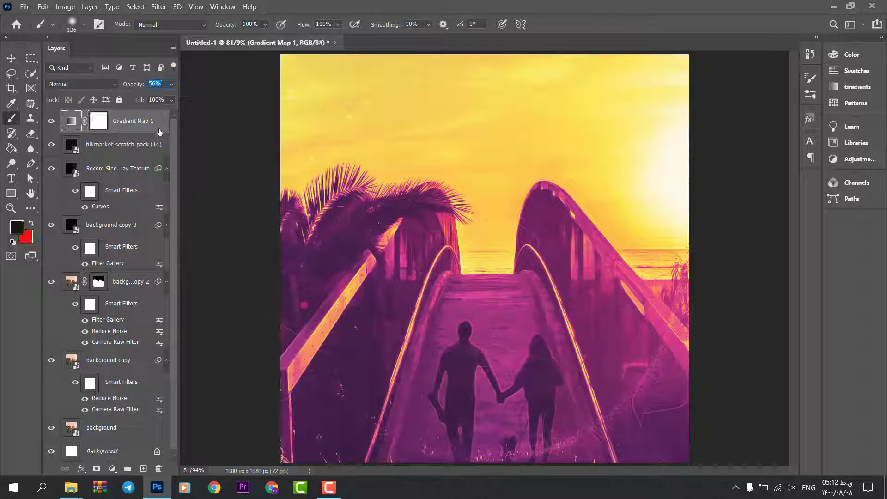
shift+click(144, 367)
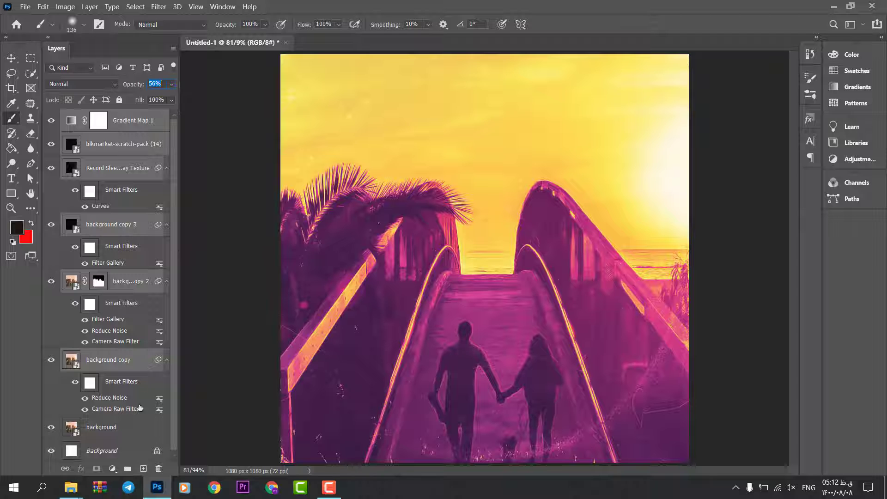
click(128, 468)
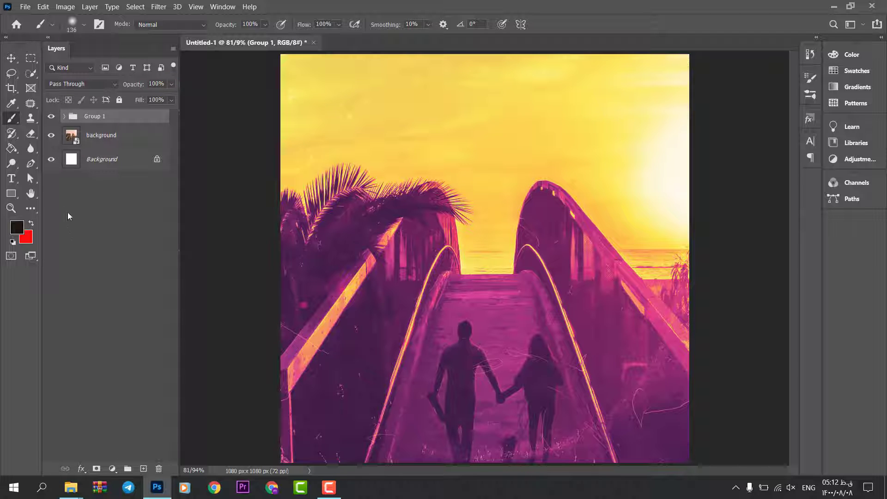
click(51, 116)
click(50, 117)
click(50, 116)
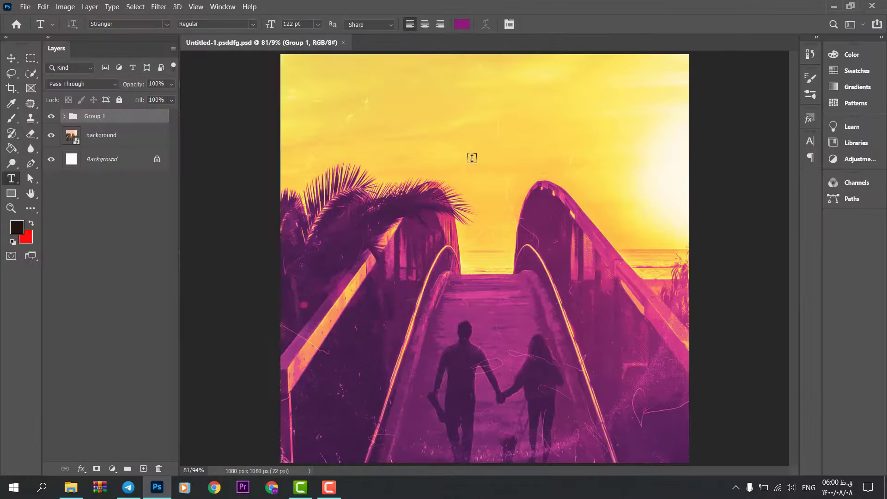
Add the title text My Life in the sky between the palm and the sun, in purple Stranger Regular at 122 pt.
click(472, 158)
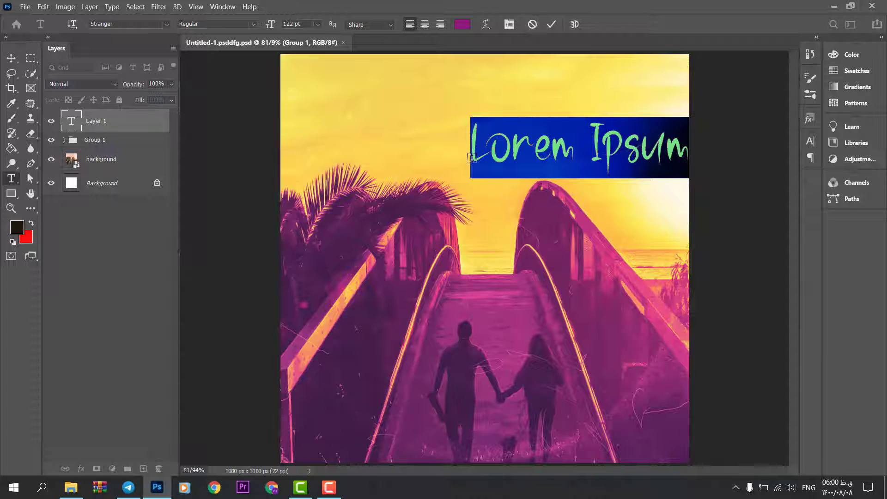
text(M)
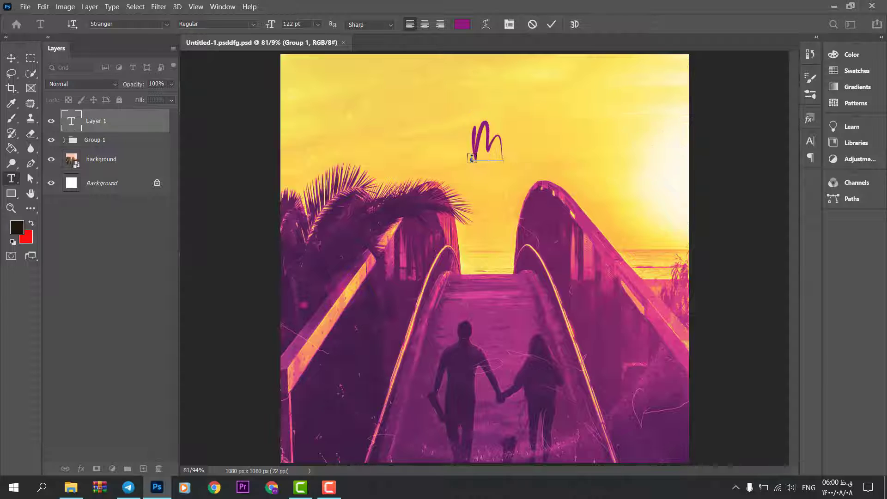
text(y L)
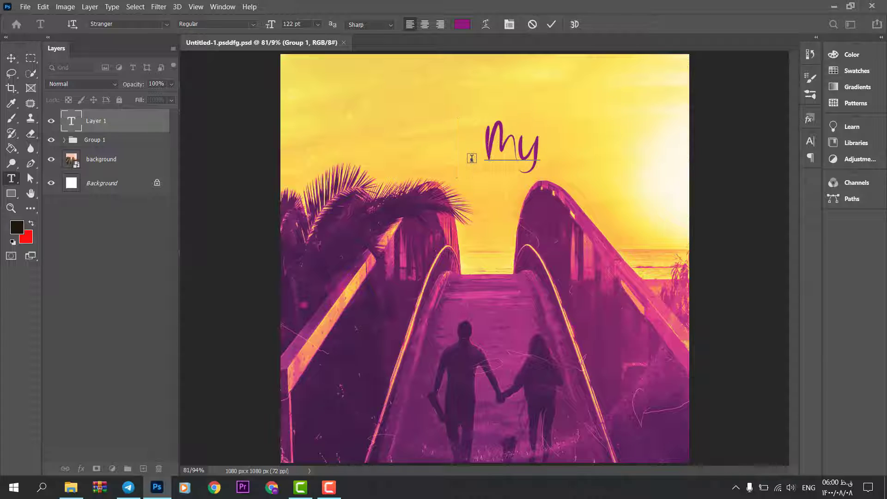
text(ife)
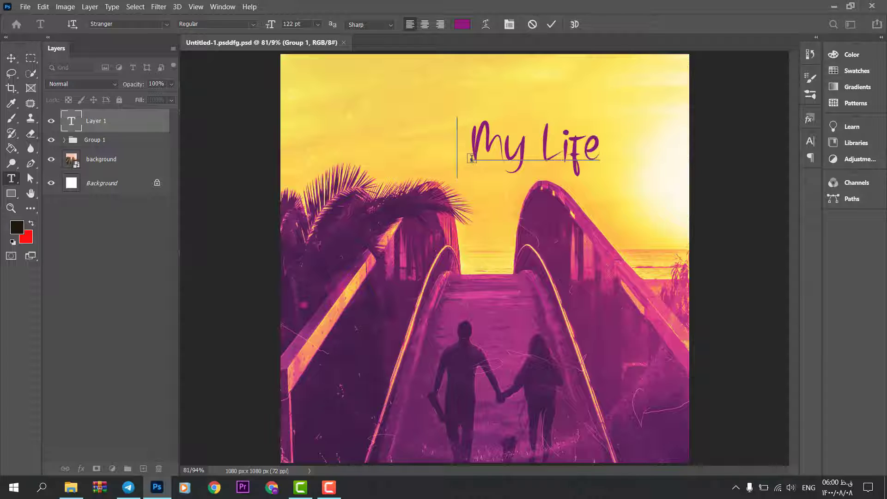
click(552, 25)
Center the My Life text horizontally on the whole canvas and clear the selection.
key(ctrl+a)
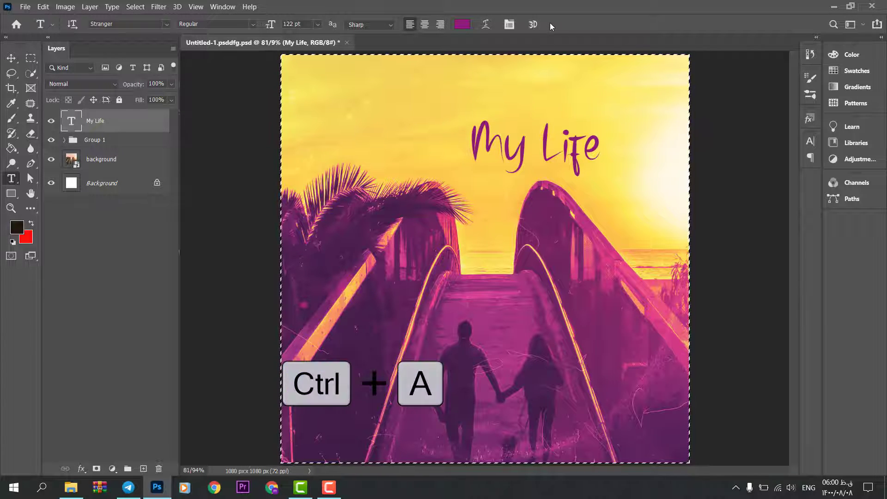
key(v)
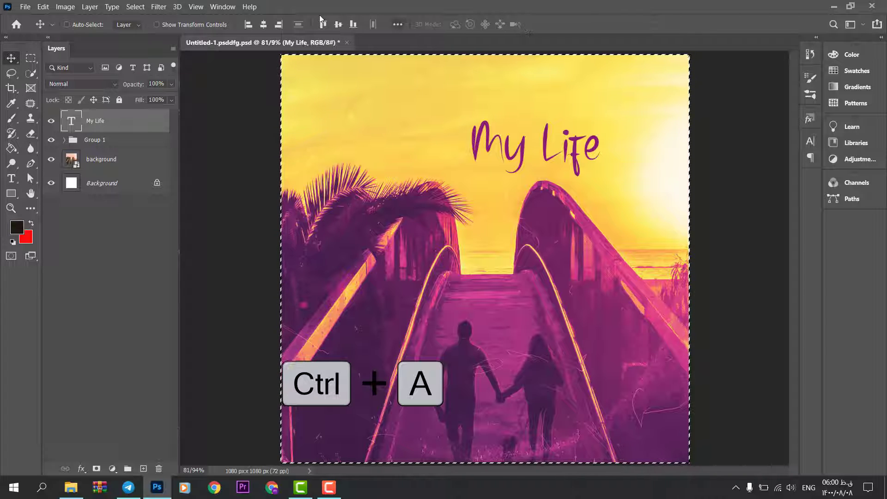
click(263, 24)
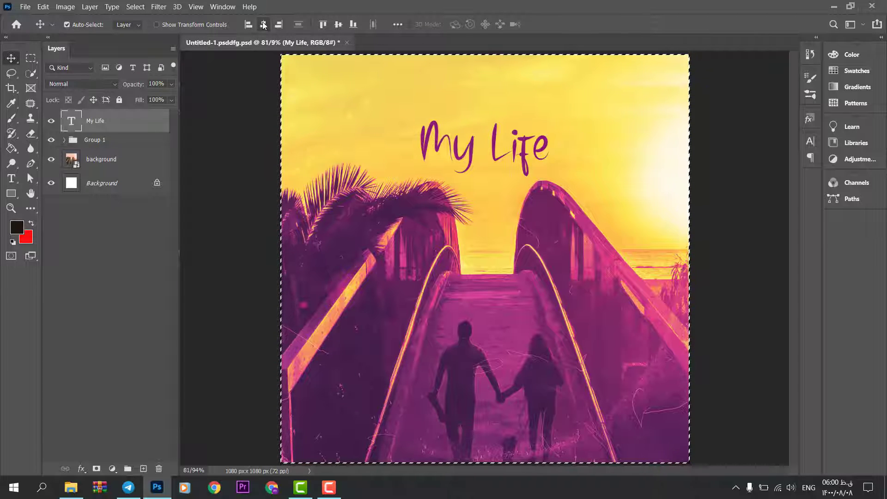
key(ctrl+d)
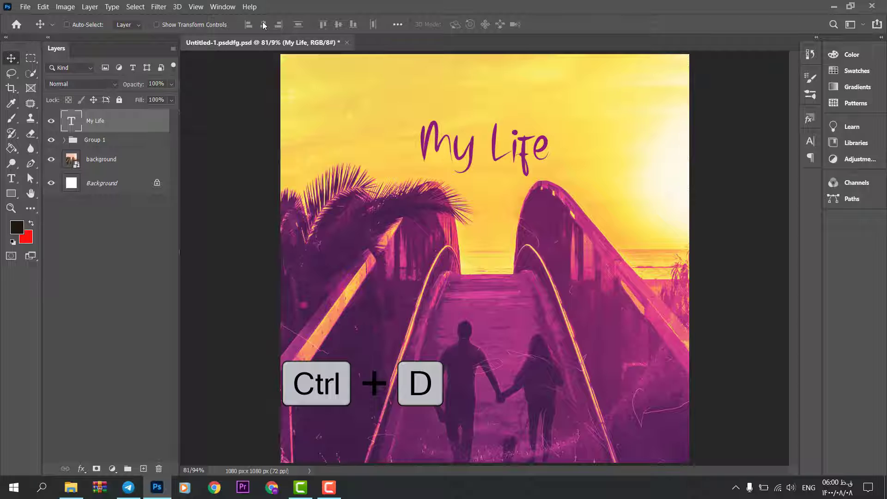
Check the font, size and hex color code of the My Life text.
double_click(75, 121)
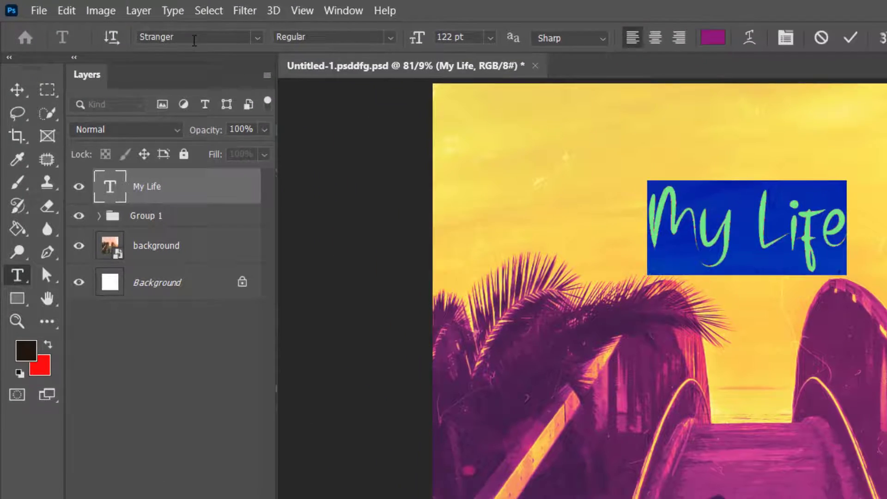
click(99, 23)
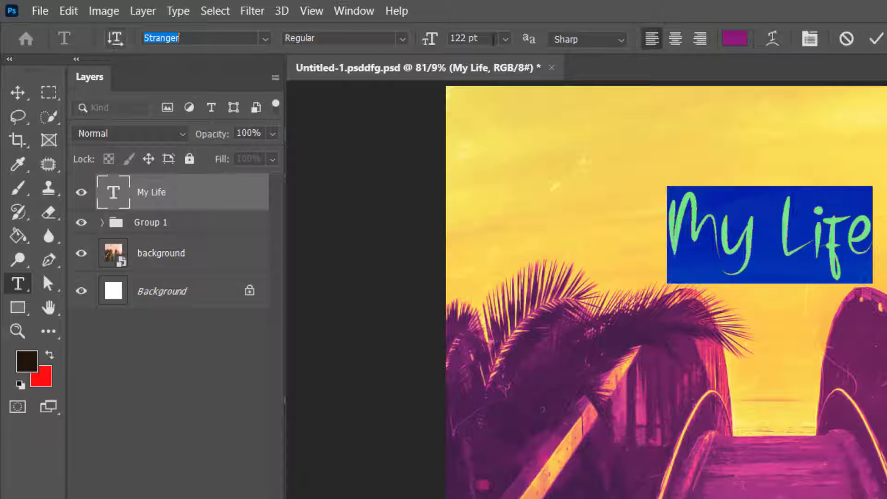
click(472, 39)
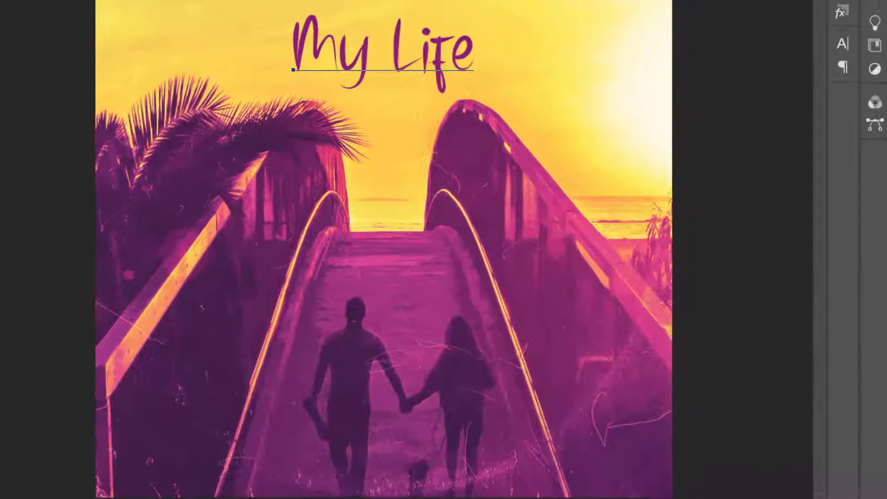
drag(703, 399, 624, 402)
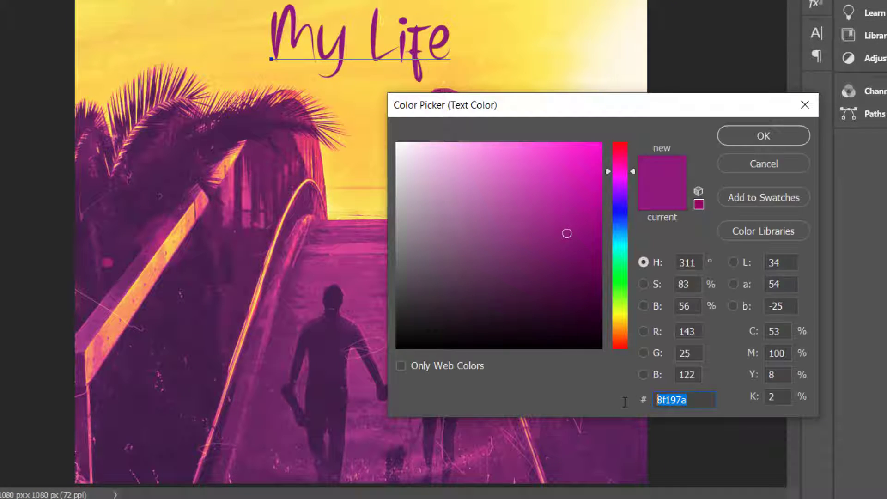
click(745, 136)
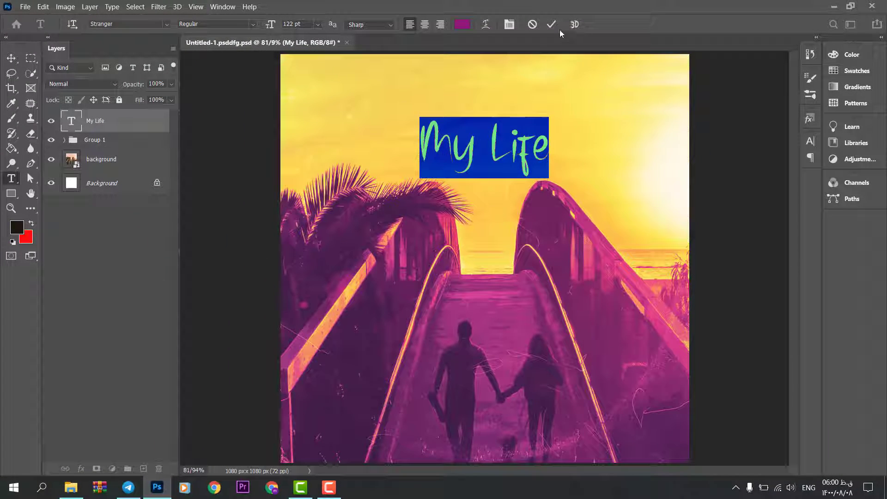
click(538, 3)
key(v)
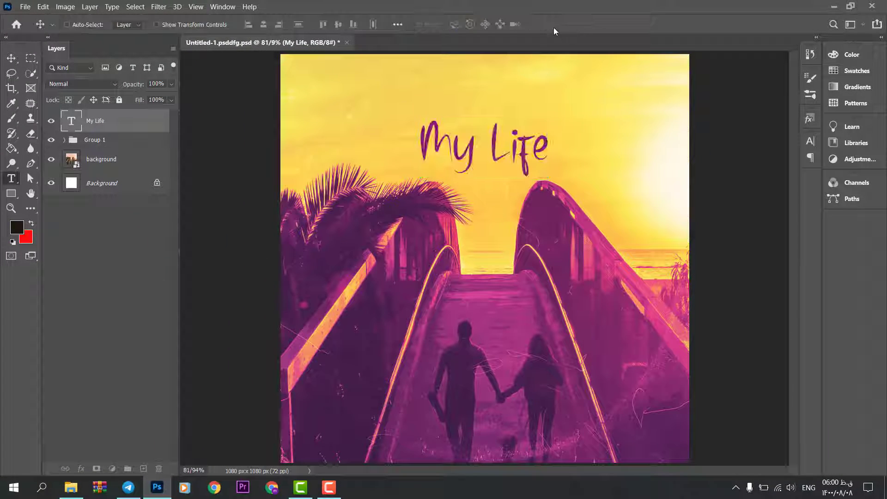
Add a white inner shadow to the My Life text in Normal mode: opacity 100%, angle 30°, distance 2 px, choke 10%, size 0.
double_click(159, 123)
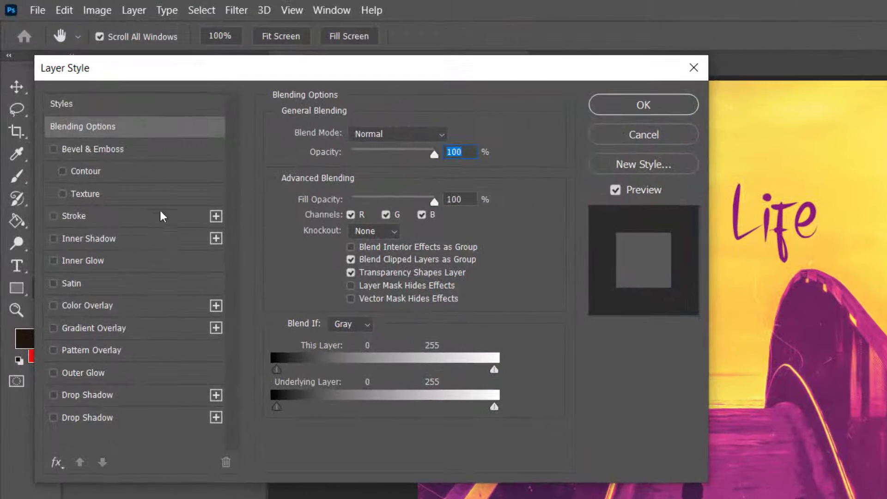
click(89, 239)
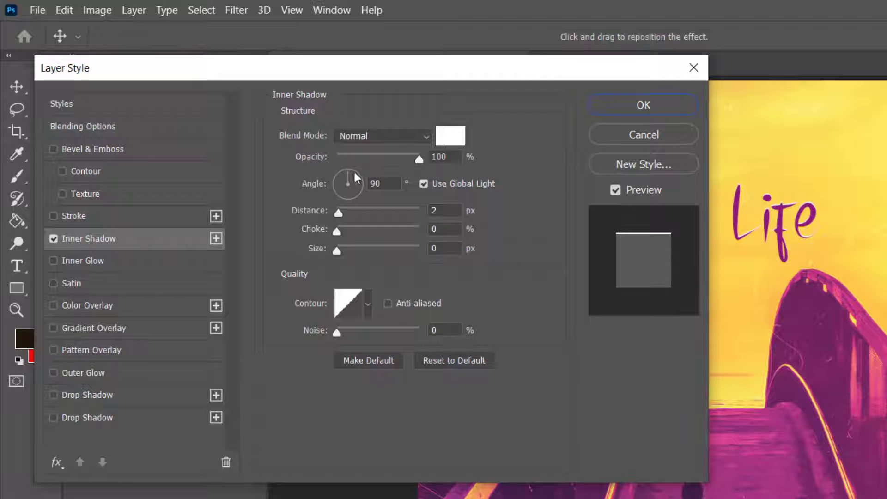
drag(352, 171, 392, 156)
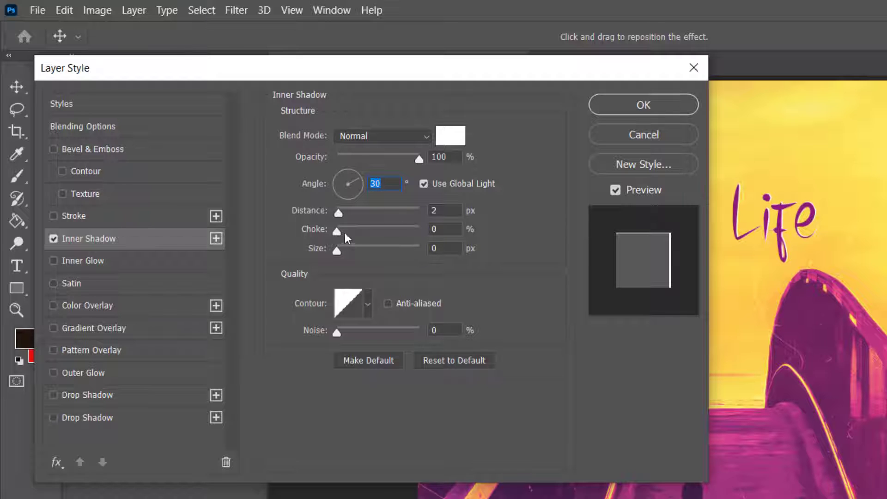
click(317, 234)
drag(393, 73, 277, 83)
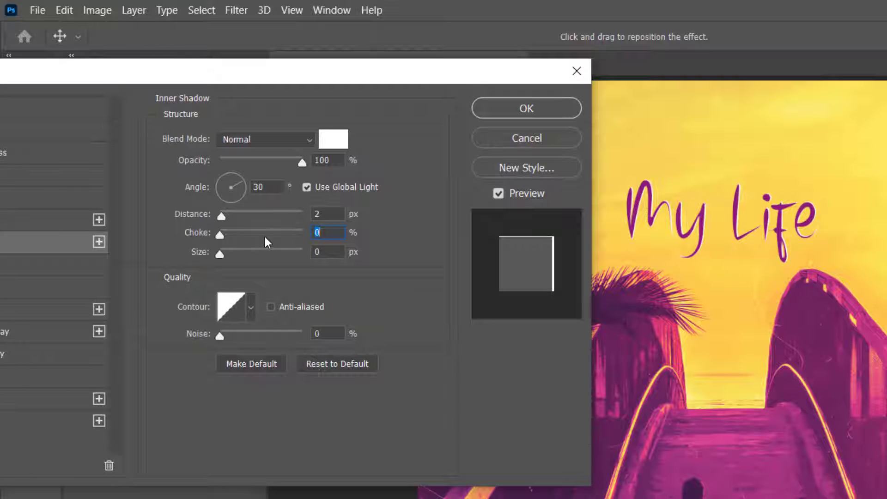
text(10)
click(495, 191)
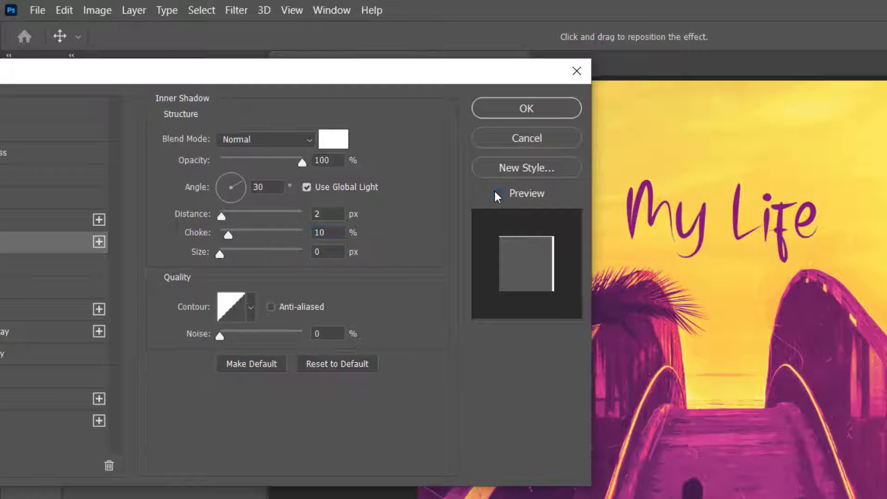
click(494, 191)
Add a black Multiply drop shadow to the My Life text with 13% opacity, 30° angle and 2 px distance, and apply the layer style.
drag(445, 71, 589, 56)
click(134, 384)
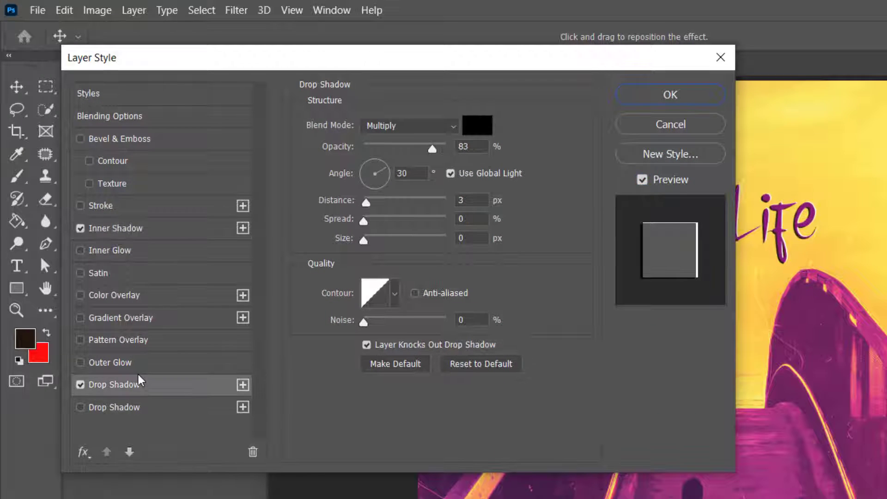
drag(353, 55, 292, 69)
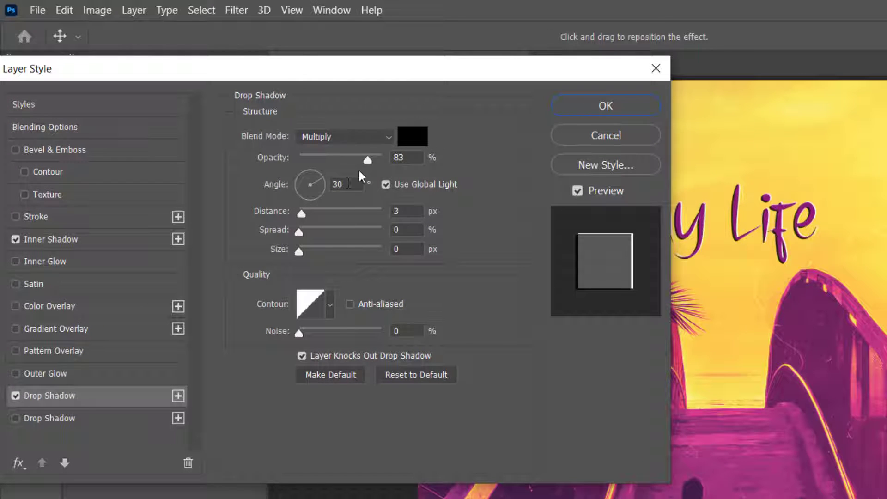
click(308, 214)
text(2)
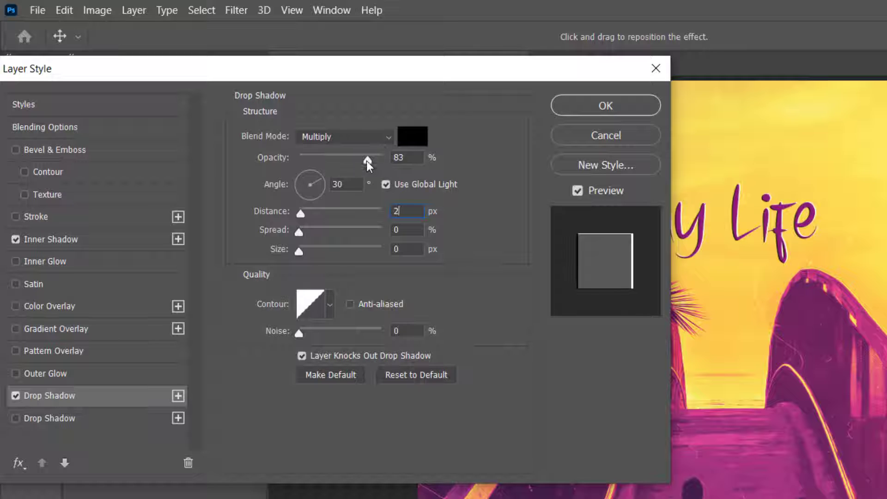
drag(367, 160, 312, 163)
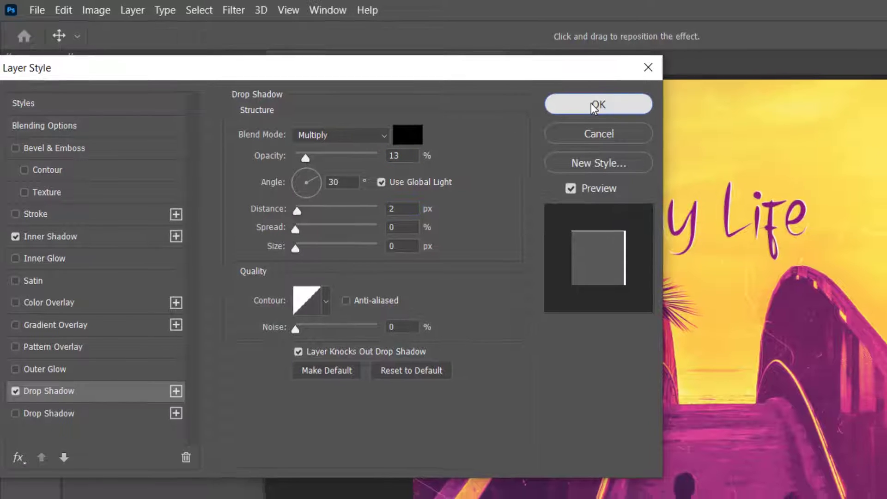
click(597, 105)
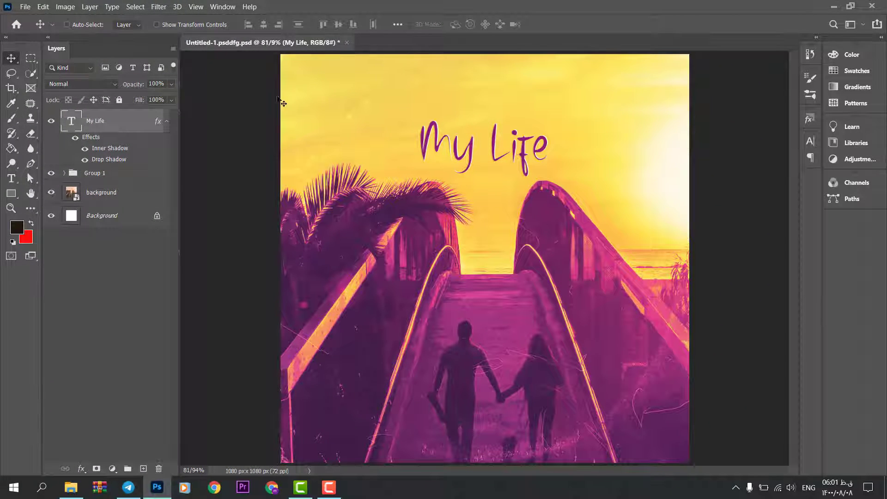
Compare the My Life text with its effects hidden and shown, and center it horizontally on the whole canvas.
click(76, 138)
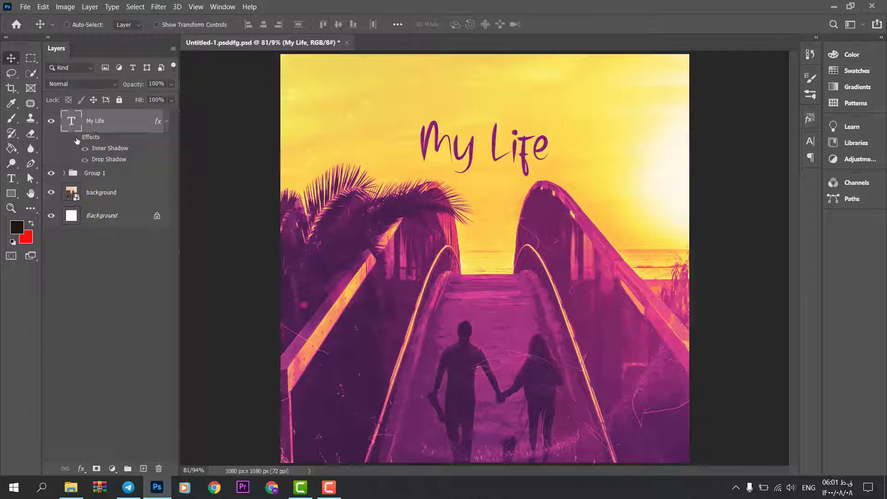
click(76, 138)
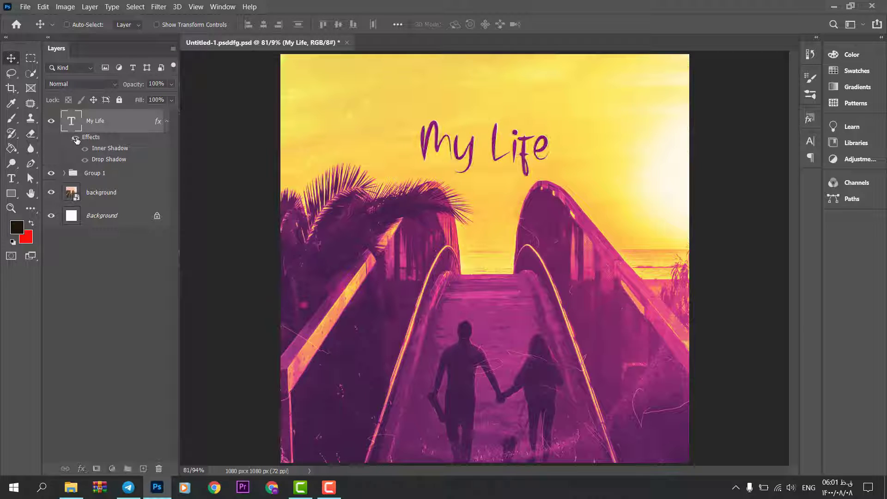
key(ctrl+a)
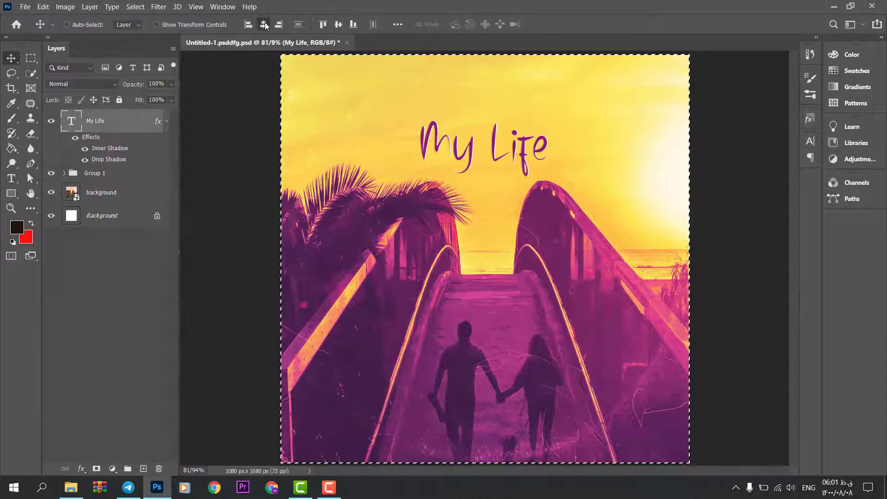
click(264, 24)
Start a new text line on the bridge deck above the couple, set in white (ffffff) LEMON MILK Light at 20 pt.
key(t)
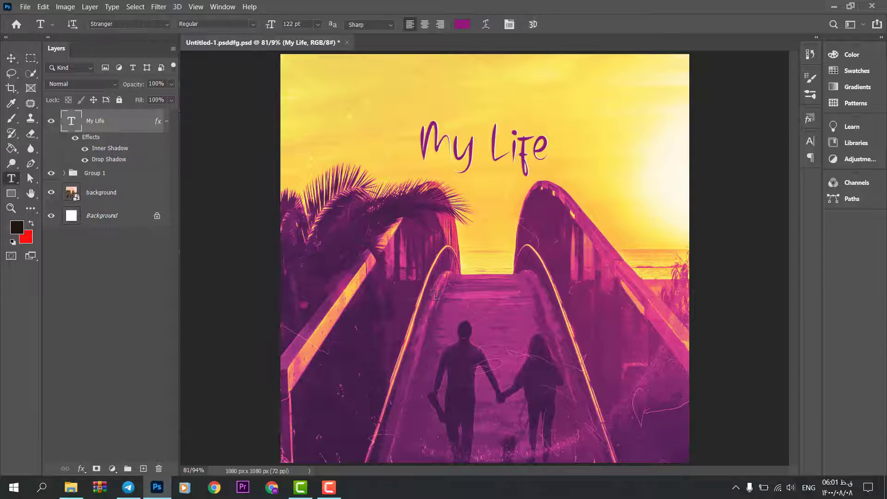
click(436, 295)
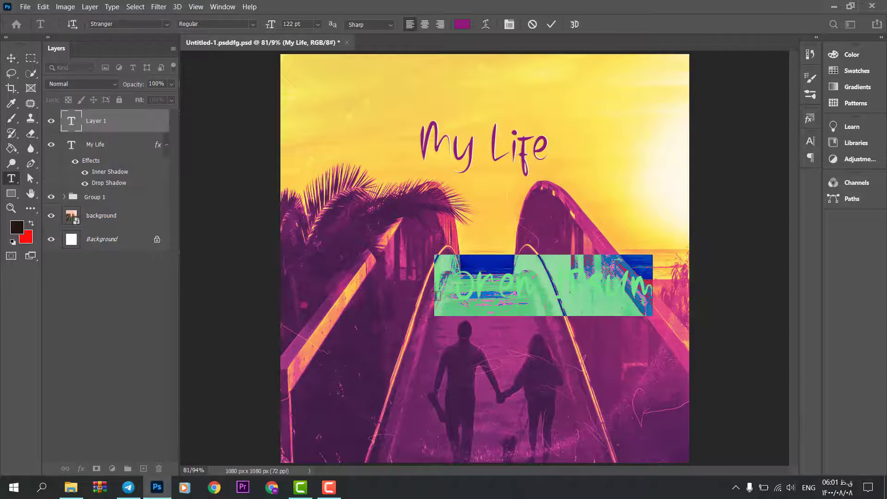
click(126, 24)
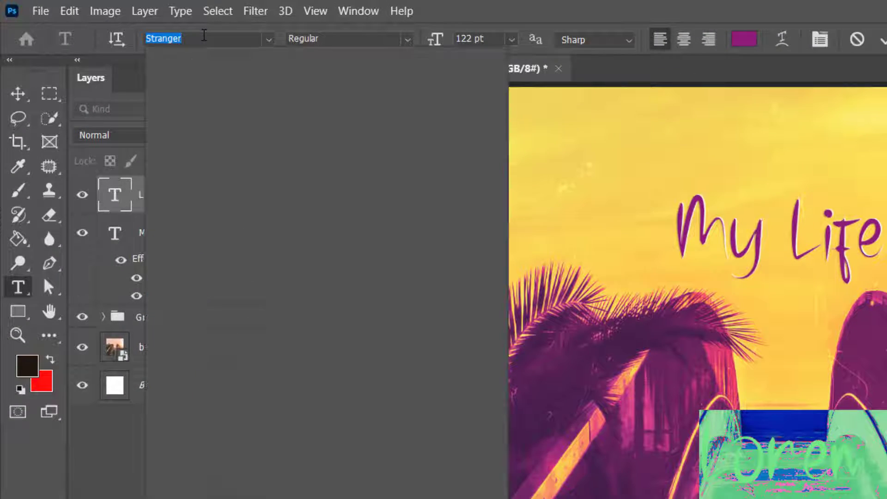
text(milk)
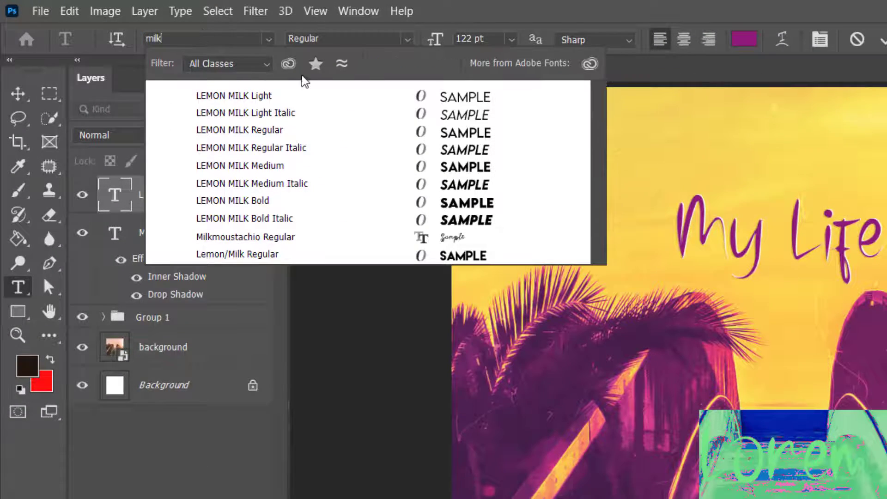
click(327, 101)
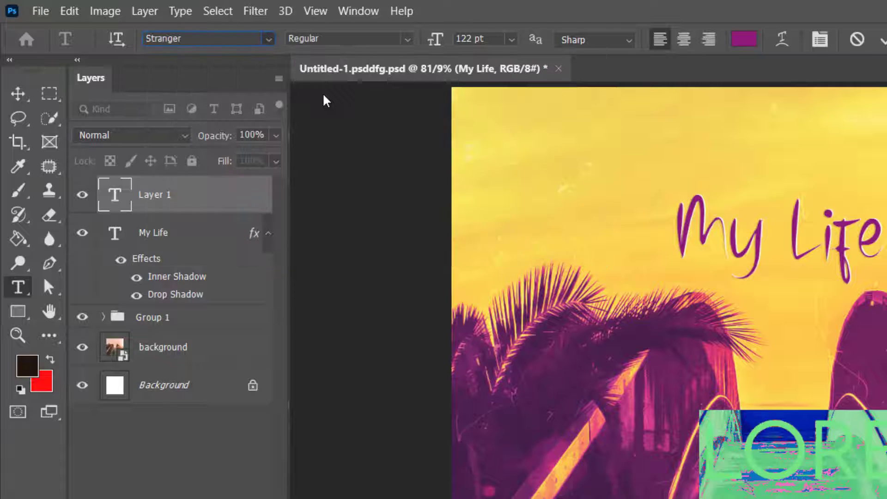
drag(438, 40, 347, 62)
click(750, 42)
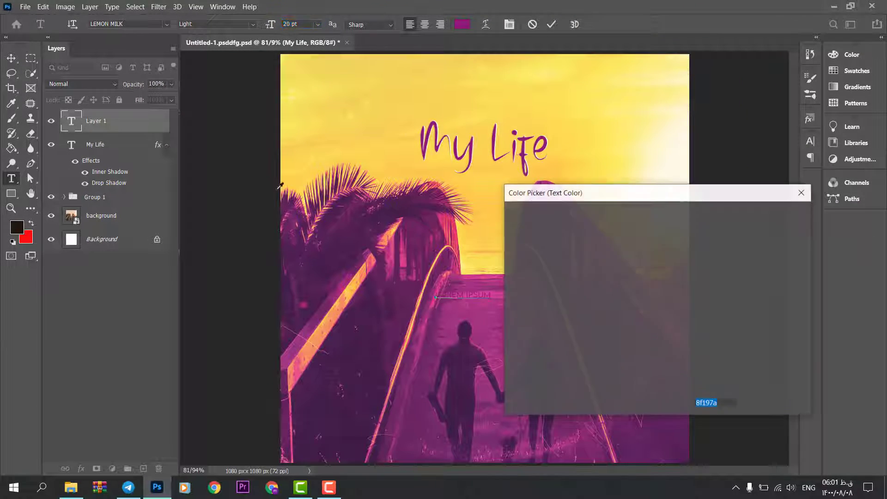
click(540, 254)
click(511, 220)
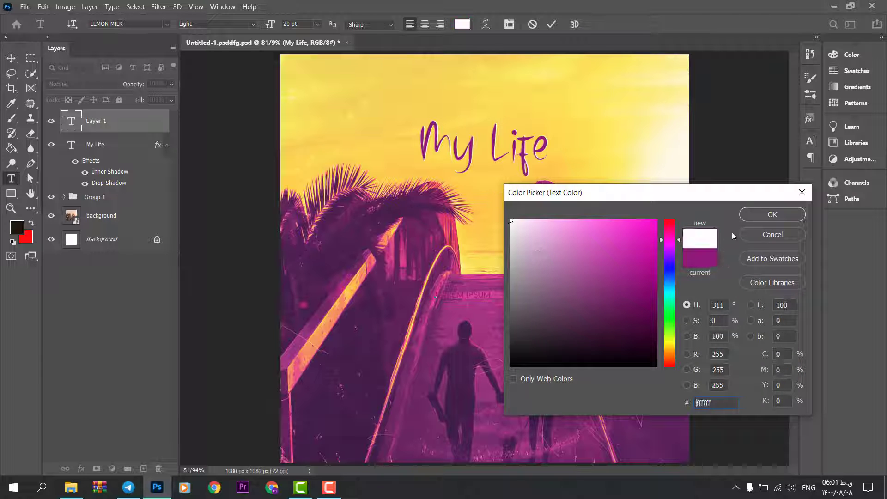
click(771, 216)
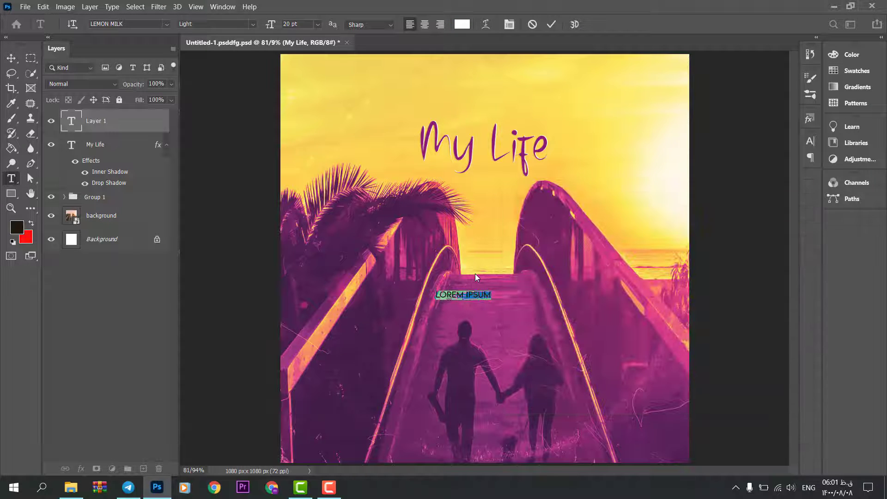
Enter COVER ART / TWINGRAPHIC as the new line's text and commit it.
text(COVER)
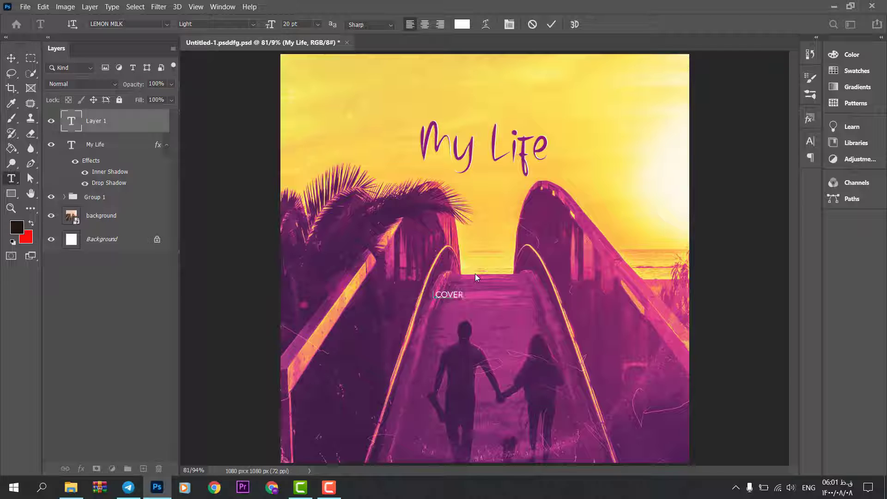
text(AR)
text(T)
text( ?)
key(BackSpace)
key(BackSpace)
text(/ TWINGRAPHIC)
click(552, 24)
Set the word TWINGRAPHIC in the new text line to the Medium font style.
key(z)
drag(504, 302, 551, 300)
key(t)
drag(459, 278, 632, 276)
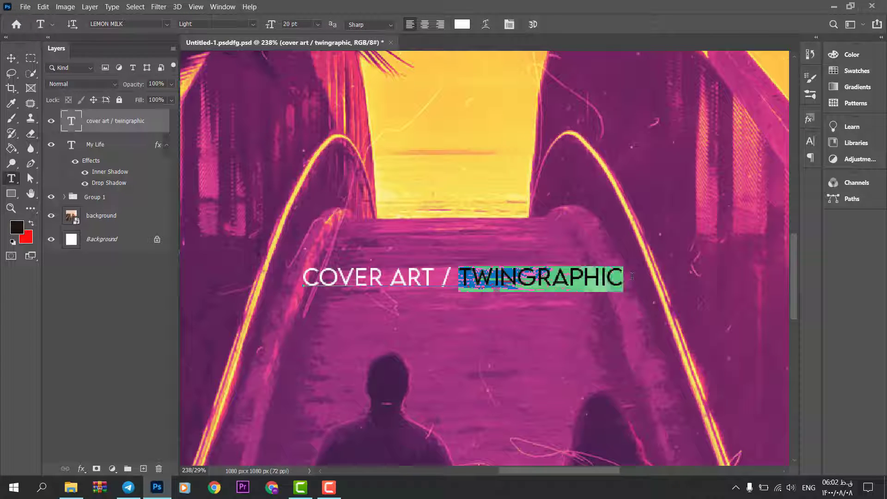
click(253, 24)
click(243, 70)
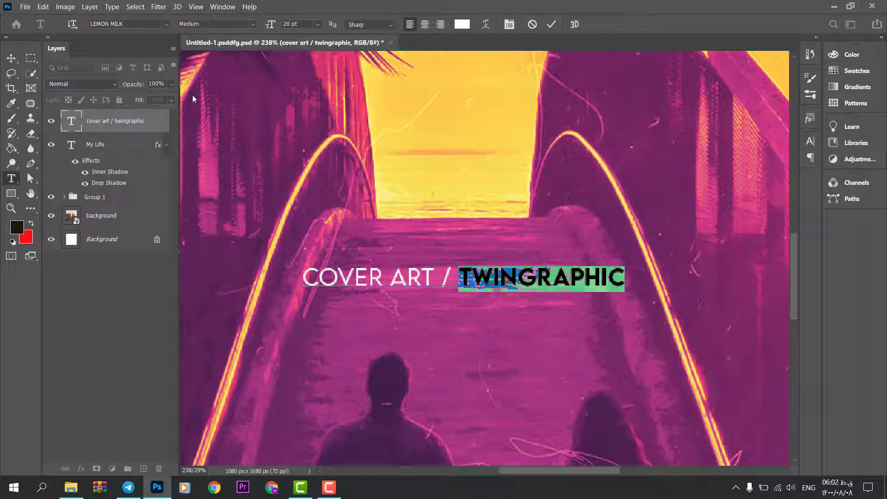
Set the tracking of the whole COVER ART / TWINGRAPHIC line to 580 and its font size to 12 pt.
click(69, 121)
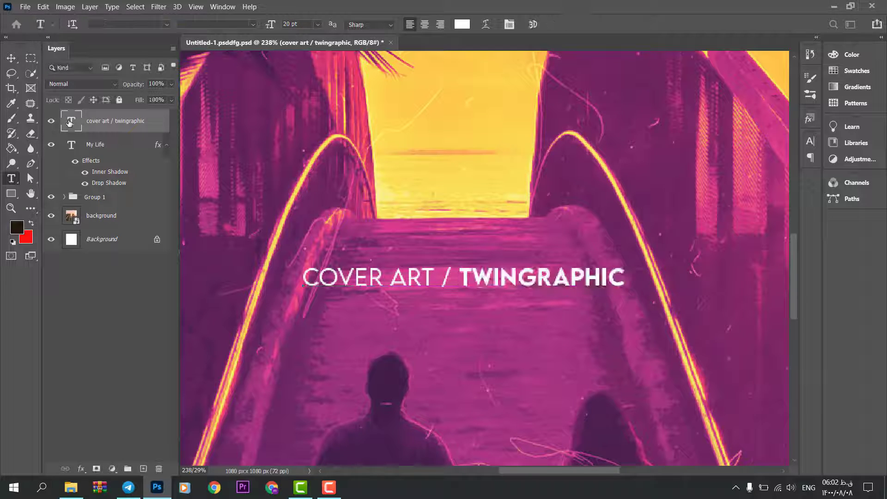
key(ctrl+a)
click(223, 6)
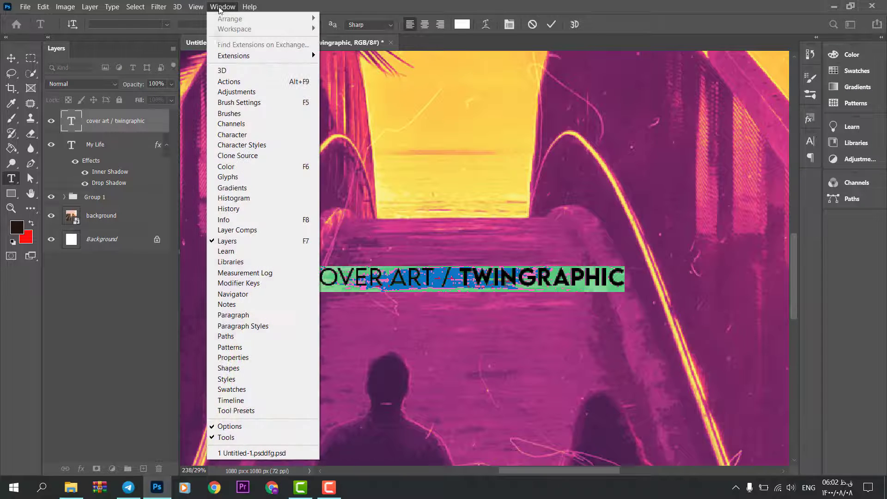
click(221, 136)
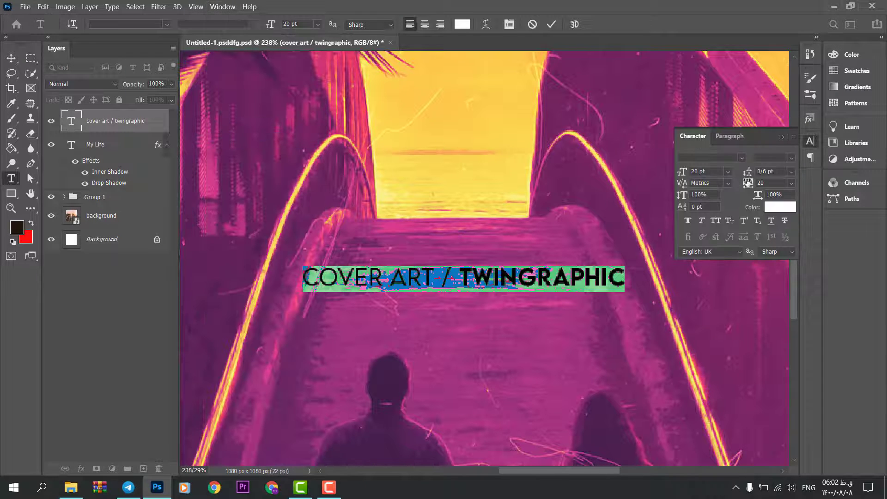
drag(756, 183, 737, 181)
drag(683, 174, 678, 174)
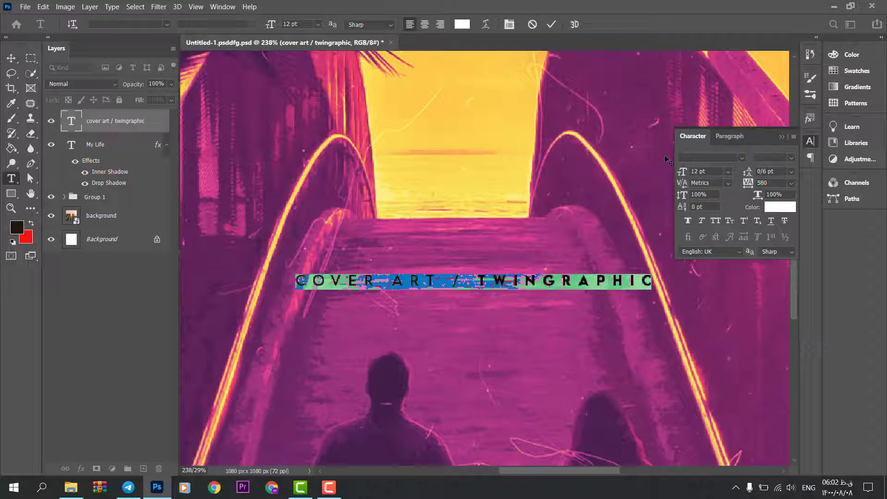
click(780, 137)
click(551, 26)
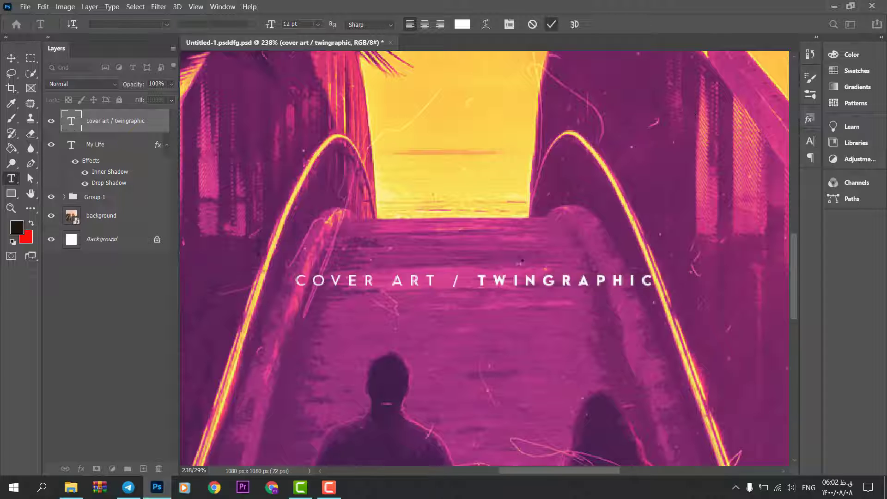
Center the COVER ART / TWINGRAPHIC line horizontally on the canvas and move it down near the image's lower edge.
scroll(527, 286, down, 4)
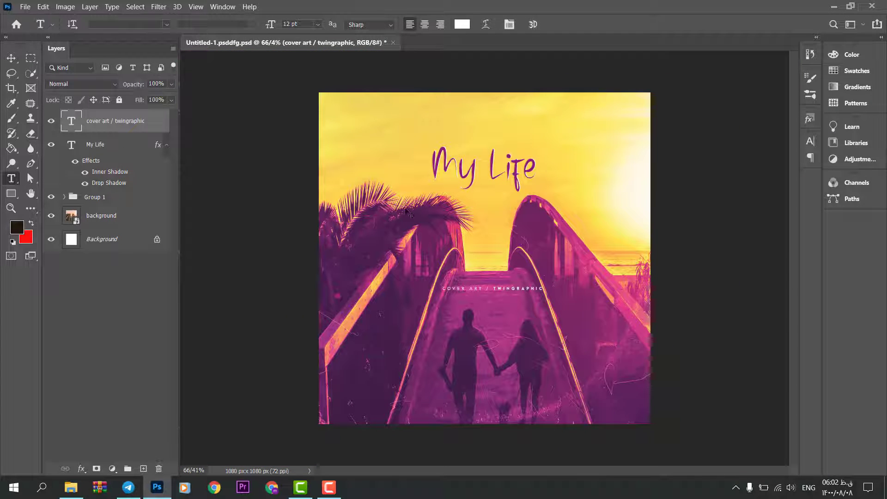
key(v)
key(ctrl+a)
click(263, 24)
key(ctrl+d)
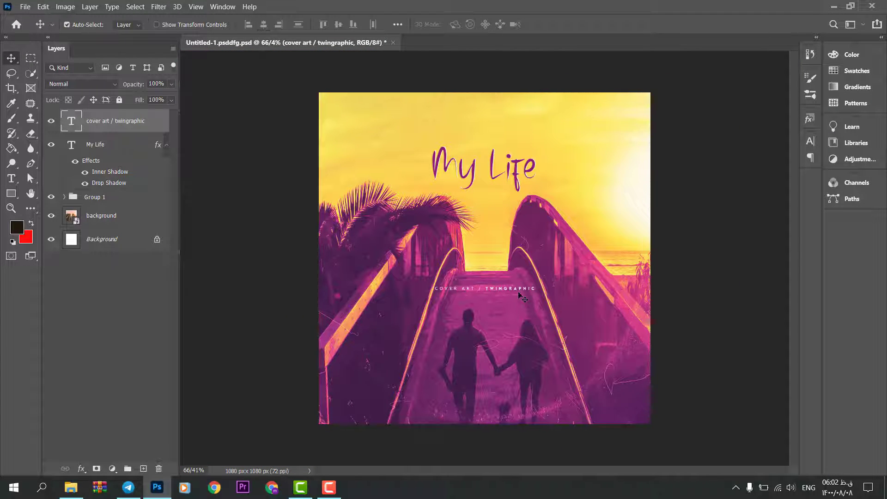
drag(520, 291, 531, 413)
Set the COVER ART / TWINGRAPHIC line to 14 pt, center it horizontally on the whole canvas again and clear the selection.
double_click(71, 121)
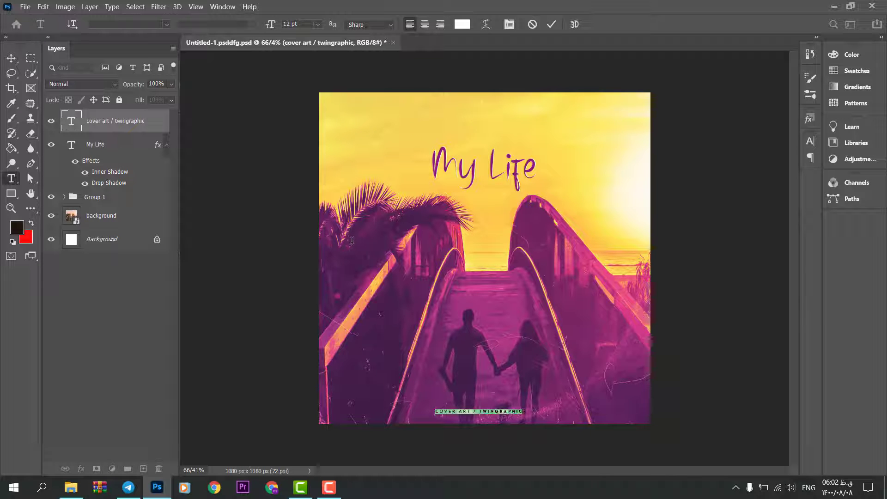
click(290, 24)
text(14)
click(550, 24)
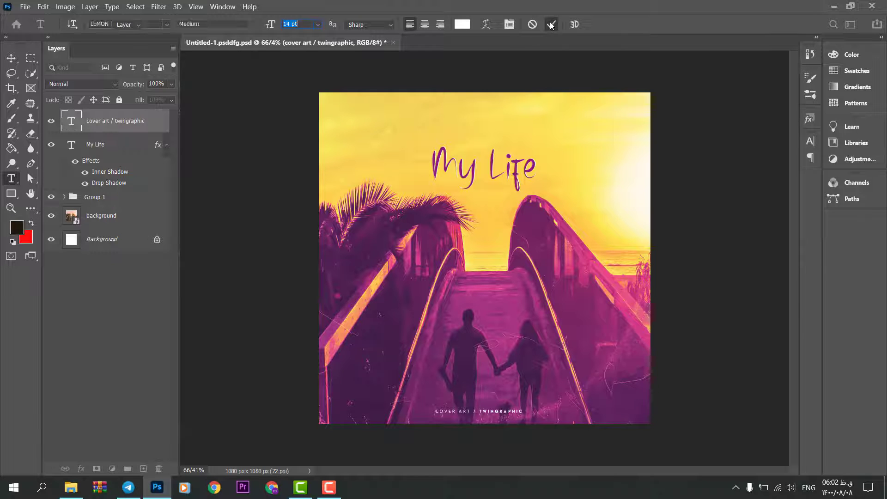
key(v)
key(ctrl+a)
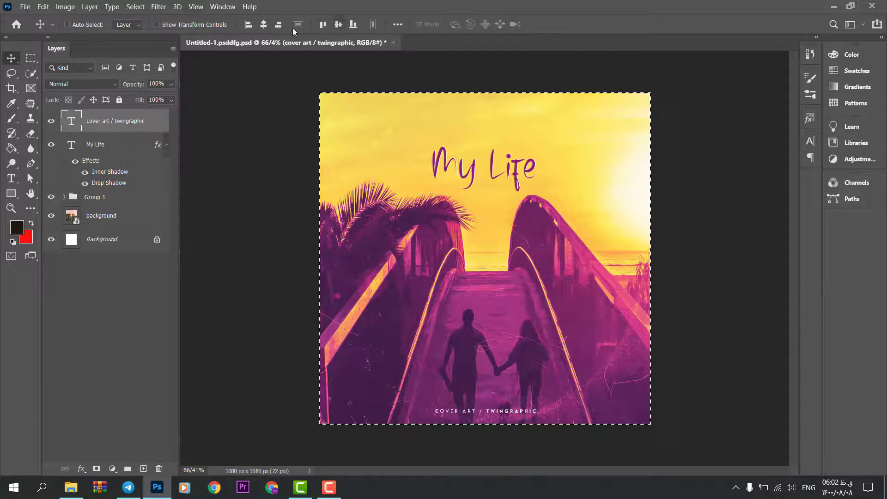
click(265, 26)
key(ctrl+d)
Group the My Life and cover art / twingraphic layers and rename the group text.
ctrl+click(102, 145)
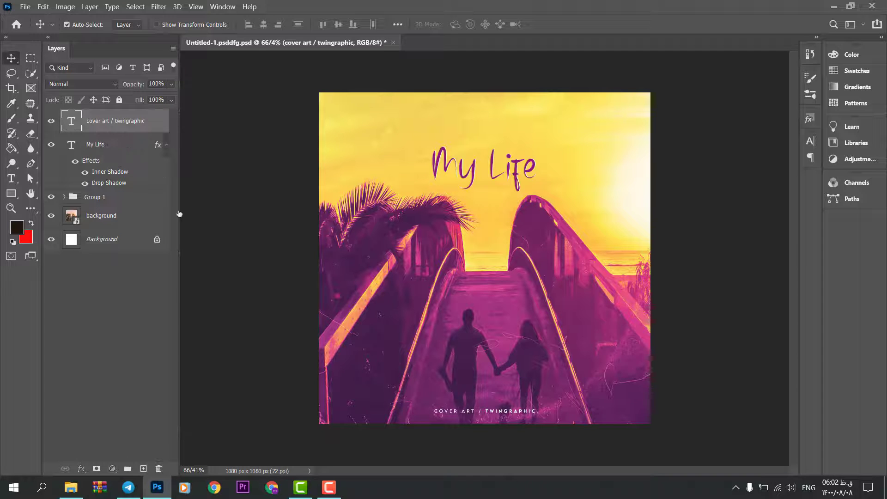
click(128, 468)
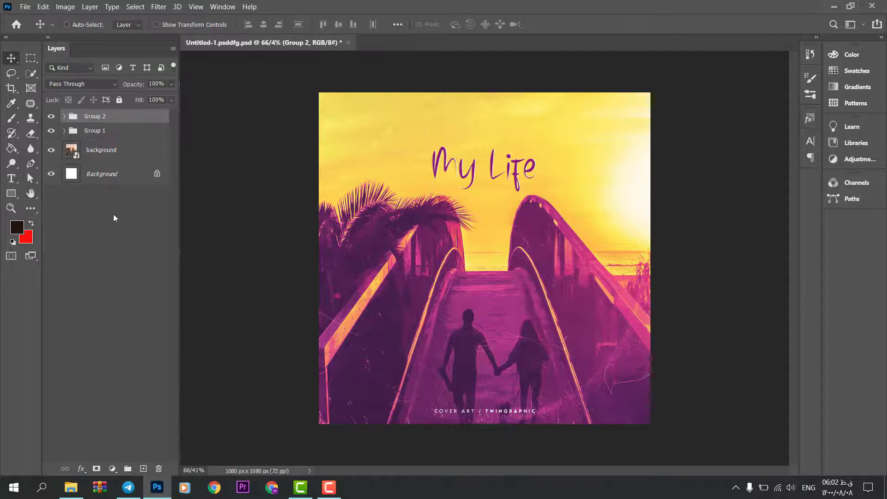
double_click(95, 116)
text(d)
key(Return)
Compare the finished cover with the original photo by isolating the background layer and showing all layers again.
alt+click(52, 150)
alt+click(51, 150)
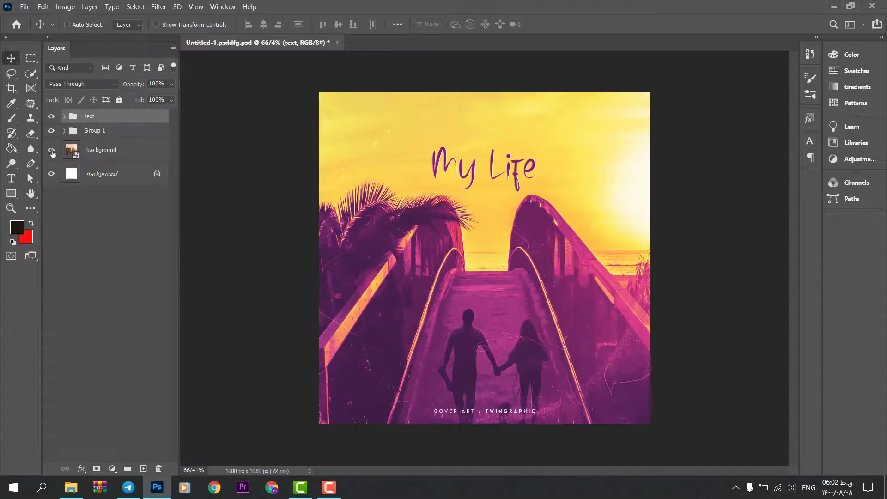
alt+click(51, 151)
alt+click(51, 150)
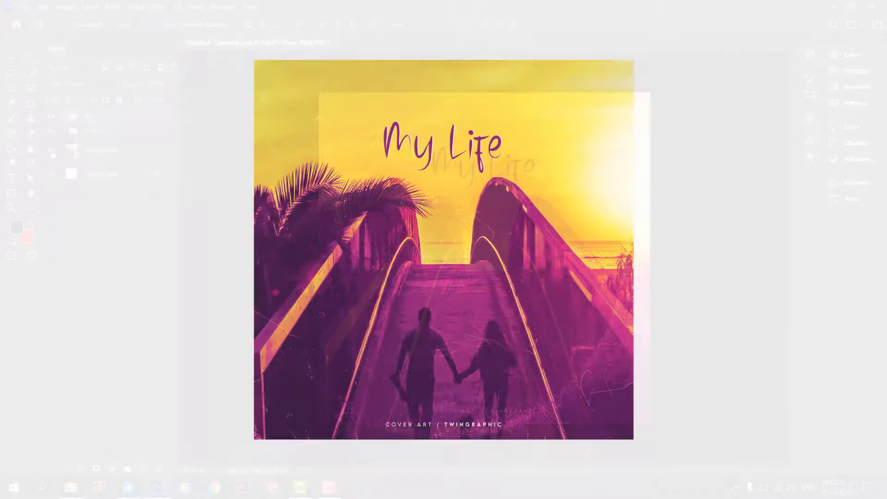